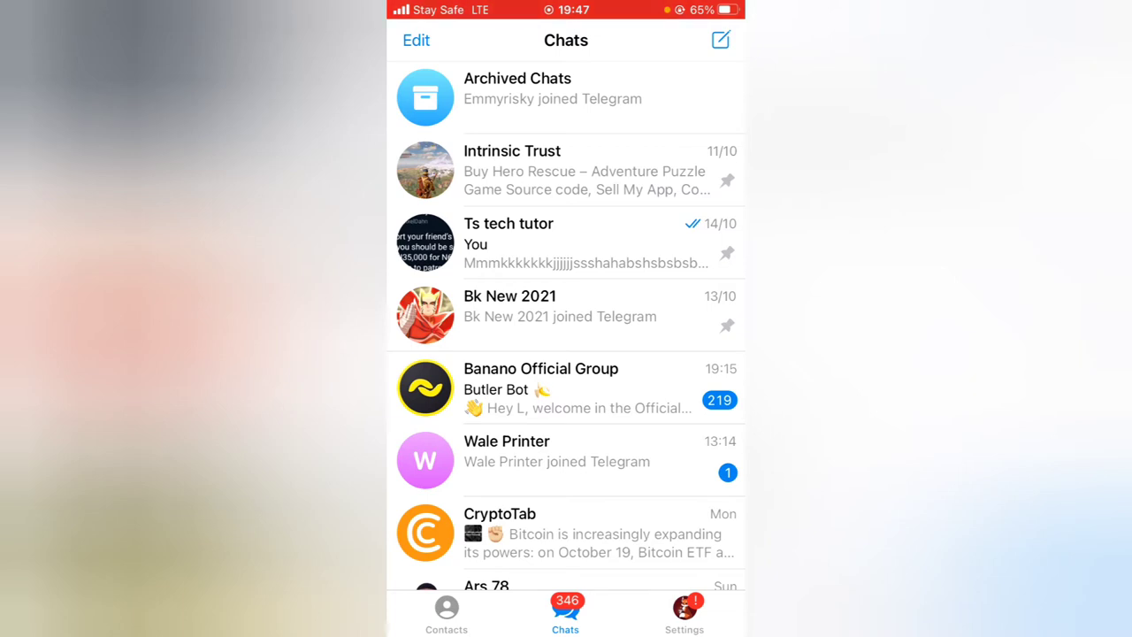
# - After a glance at Ts tech tutor, send Bk New 2021 a Hi sticker and 'Hello'
pyautogui.click(566, 243)
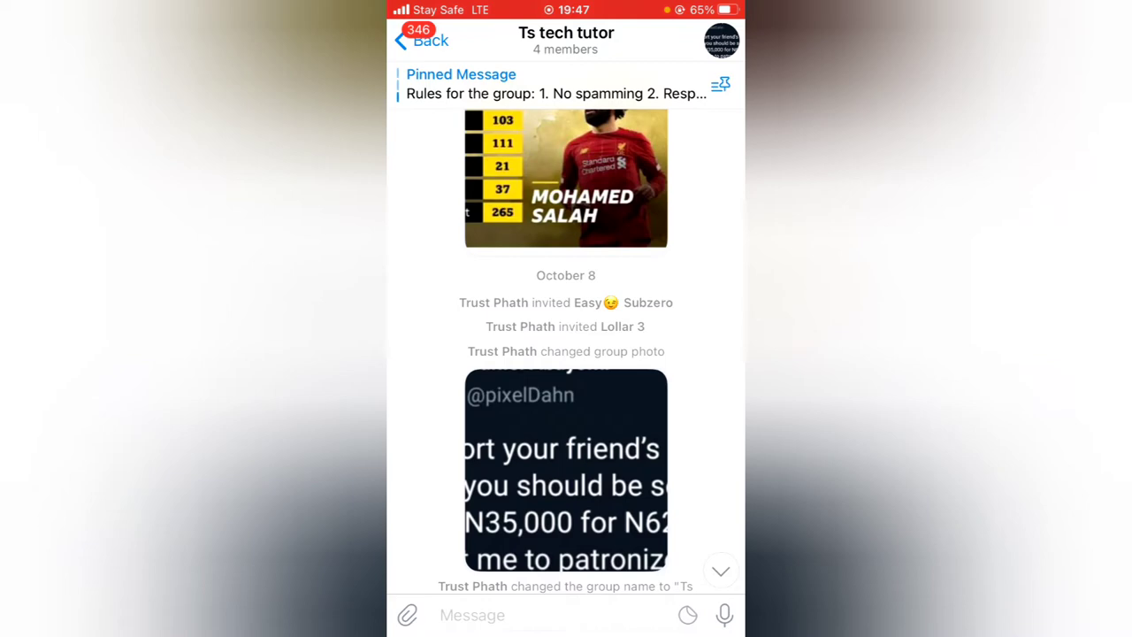
pyautogui.click(424, 40)
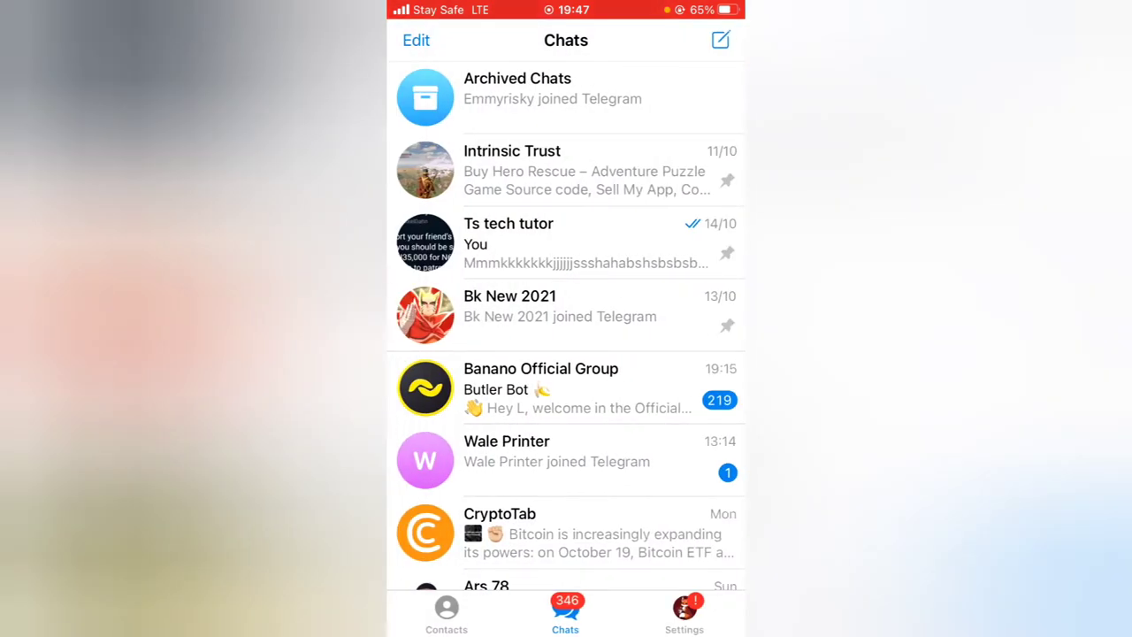
pyautogui.click(566, 314)
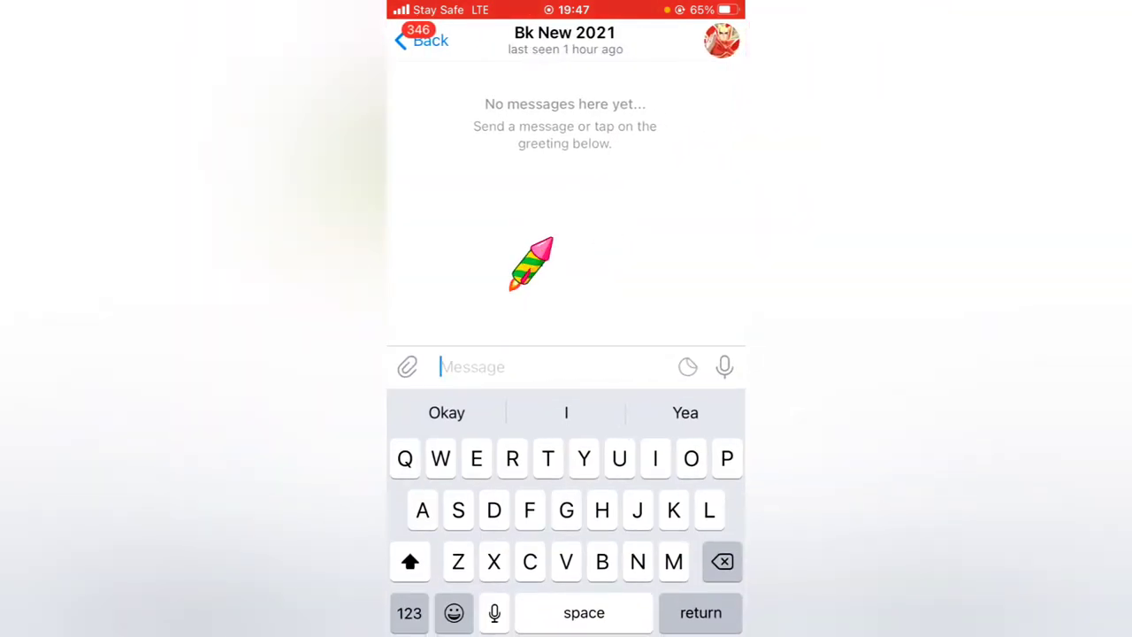
pyautogui.click(530, 264)
pyautogui.write('He')
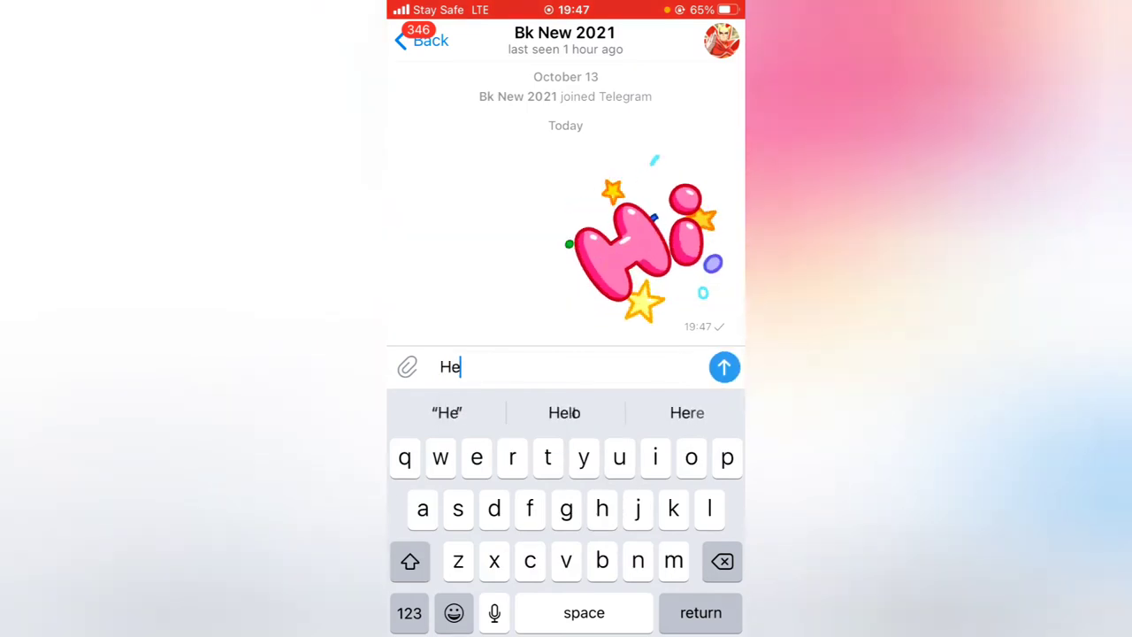
pyautogui.write('llo')
pyautogui.click(724, 367)
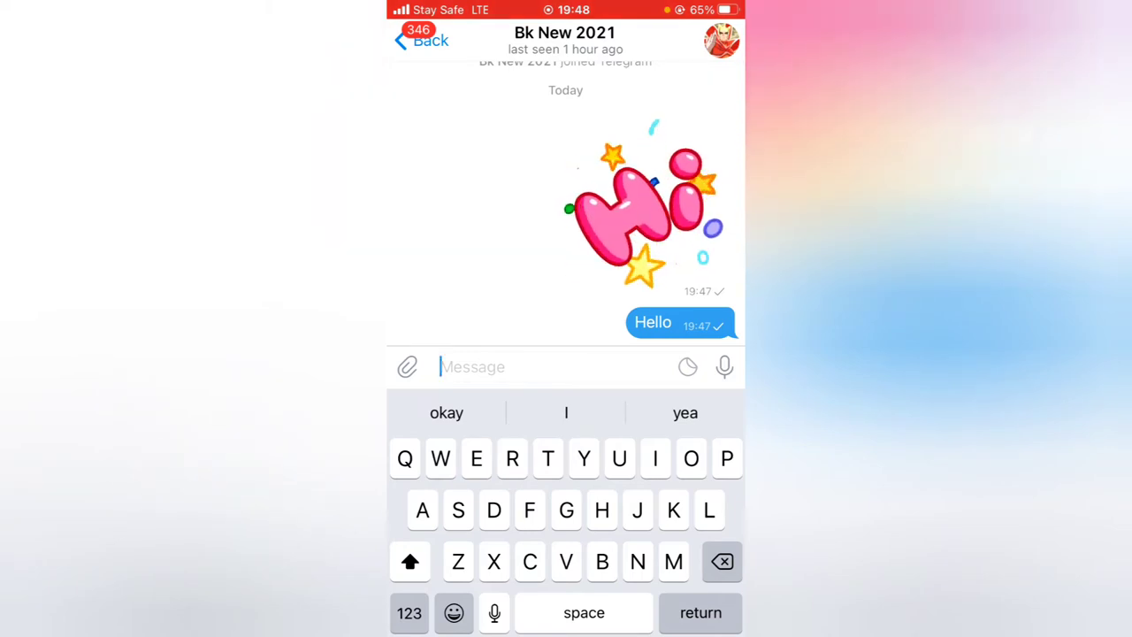
pyautogui.click(422, 41)
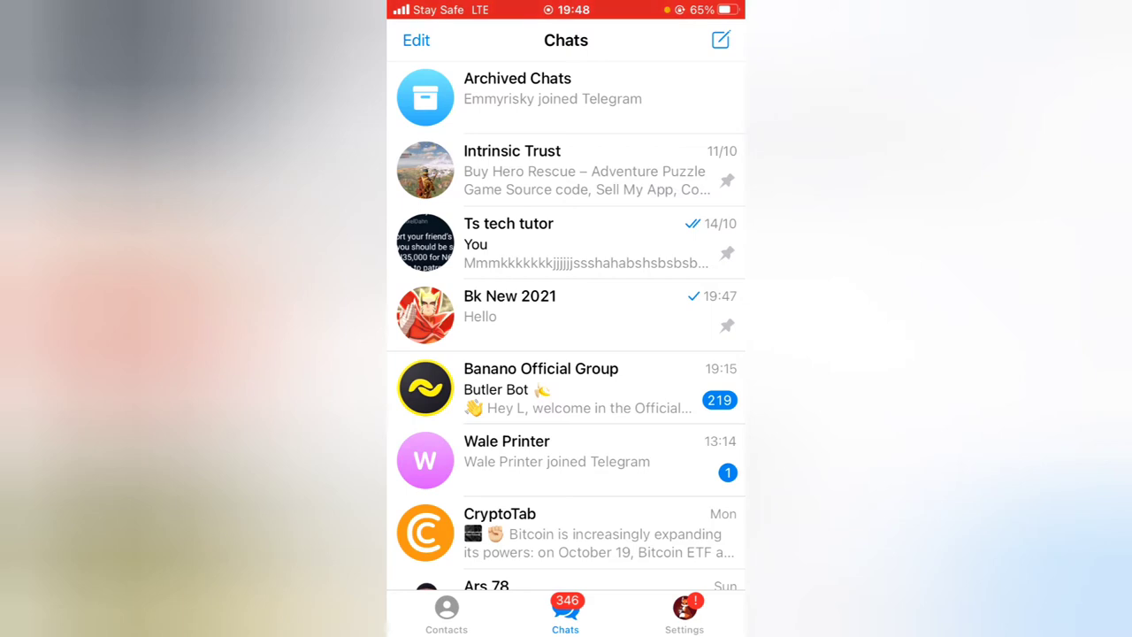
# - In Settings > Appearance, change the Day theme's accent colour from blue to orange
pyautogui.click(683, 611)
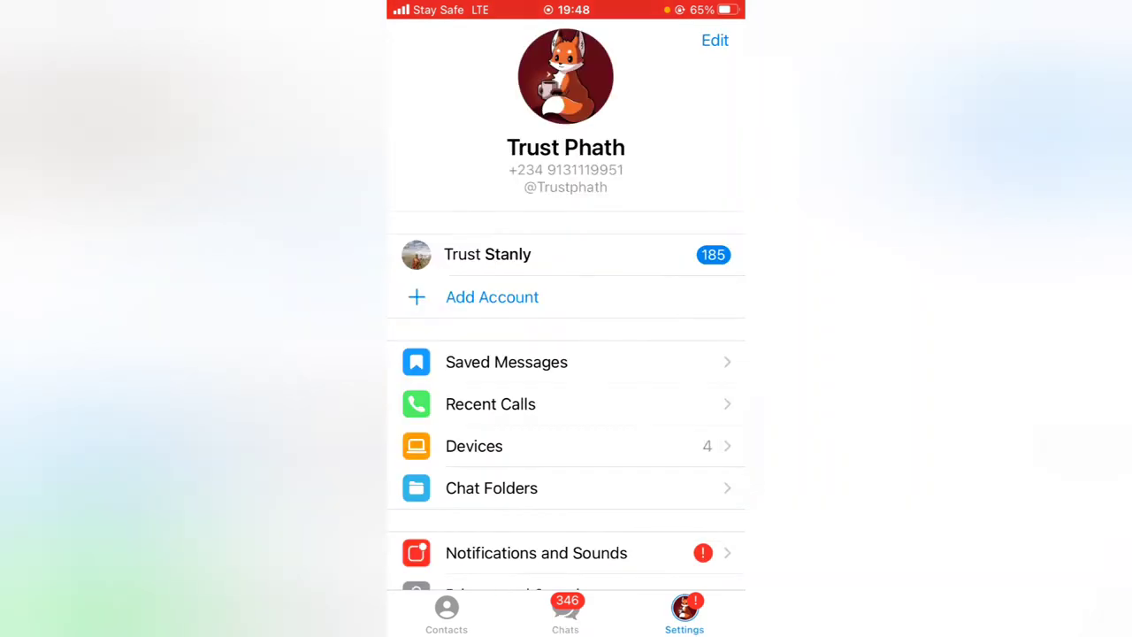
pyautogui.scroll(-3, 566, 398)
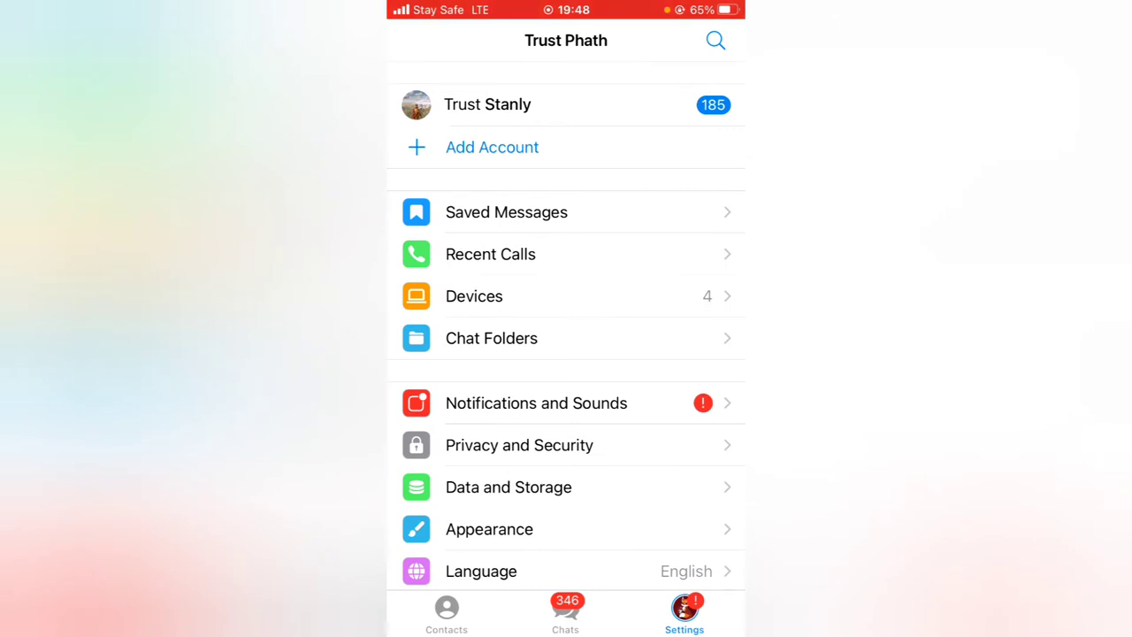
pyautogui.click(490, 529)
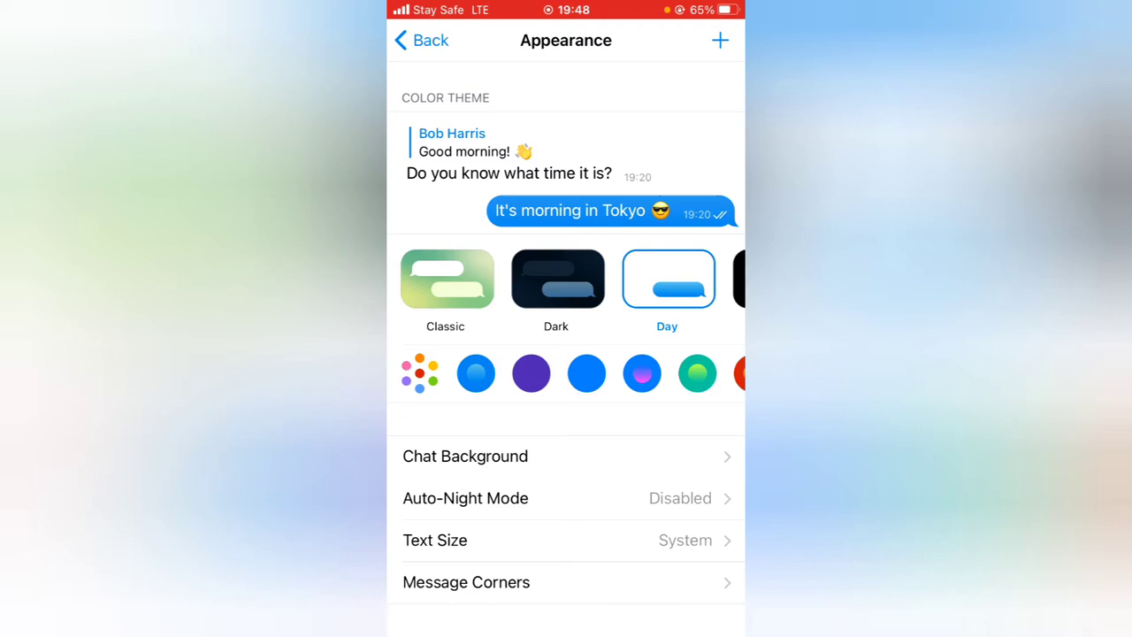
pyautogui.hscroll(5, 566, 373)
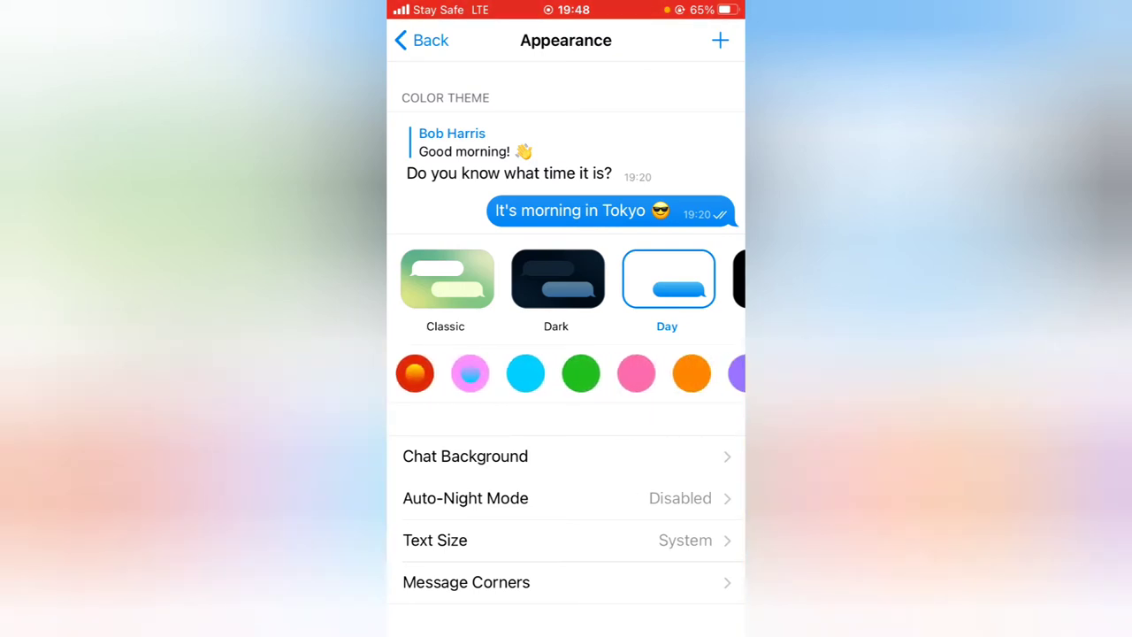
pyautogui.click(691, 373)
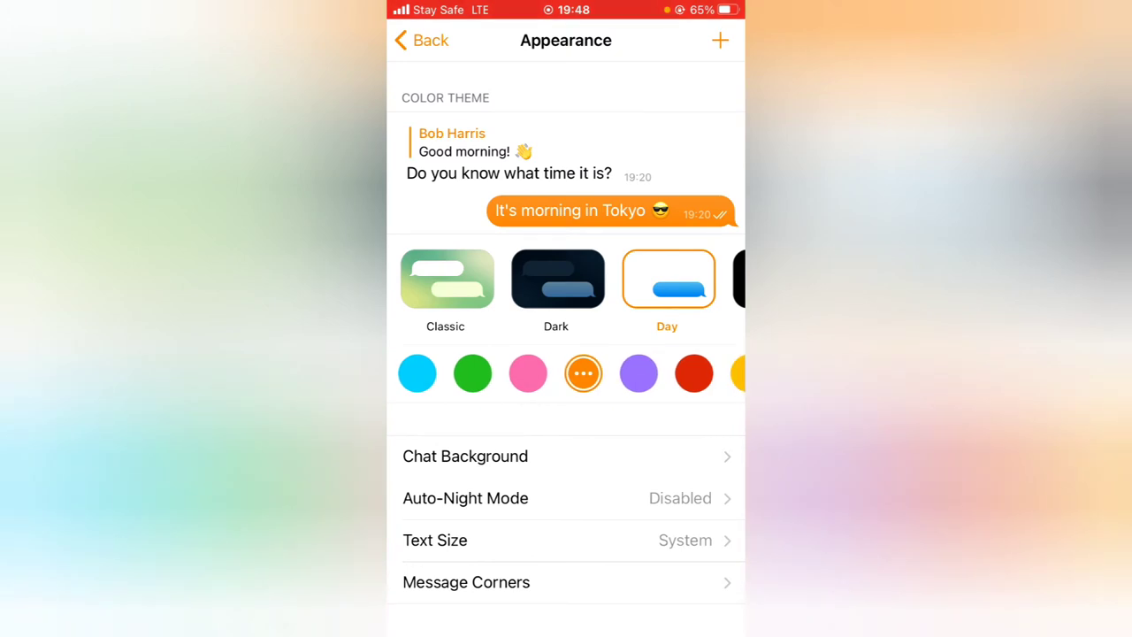
# - Preview the Classic and Night colour themes, then switch back to Day
pyautogui.click(446, 278)
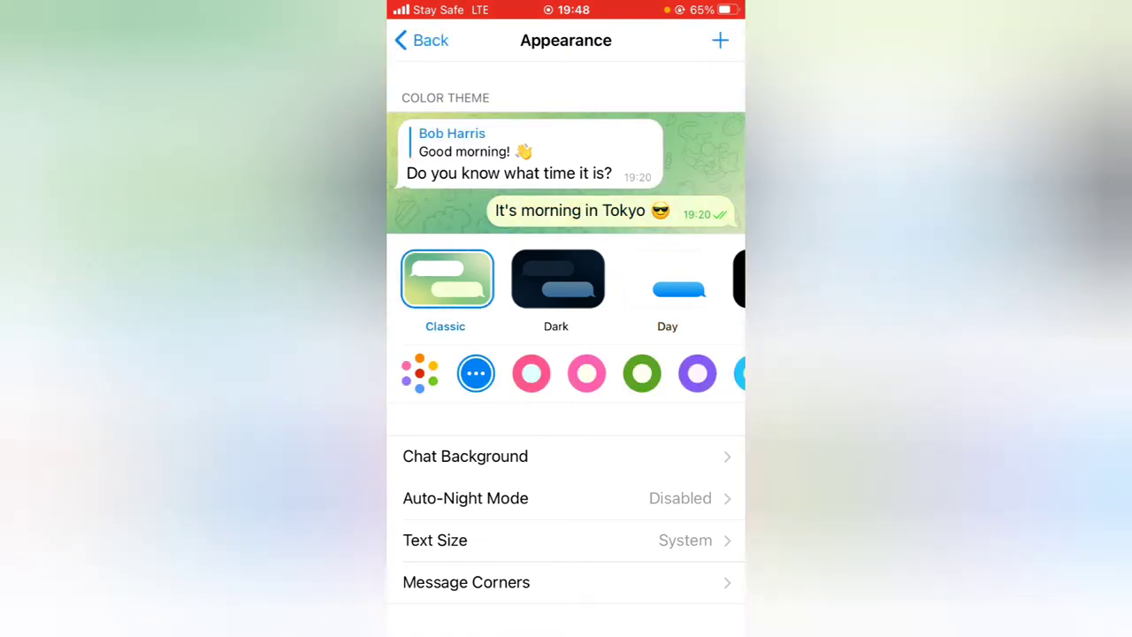
pyautogui.moveTo(637, 279); pyautogui.dragTo(531, 279)
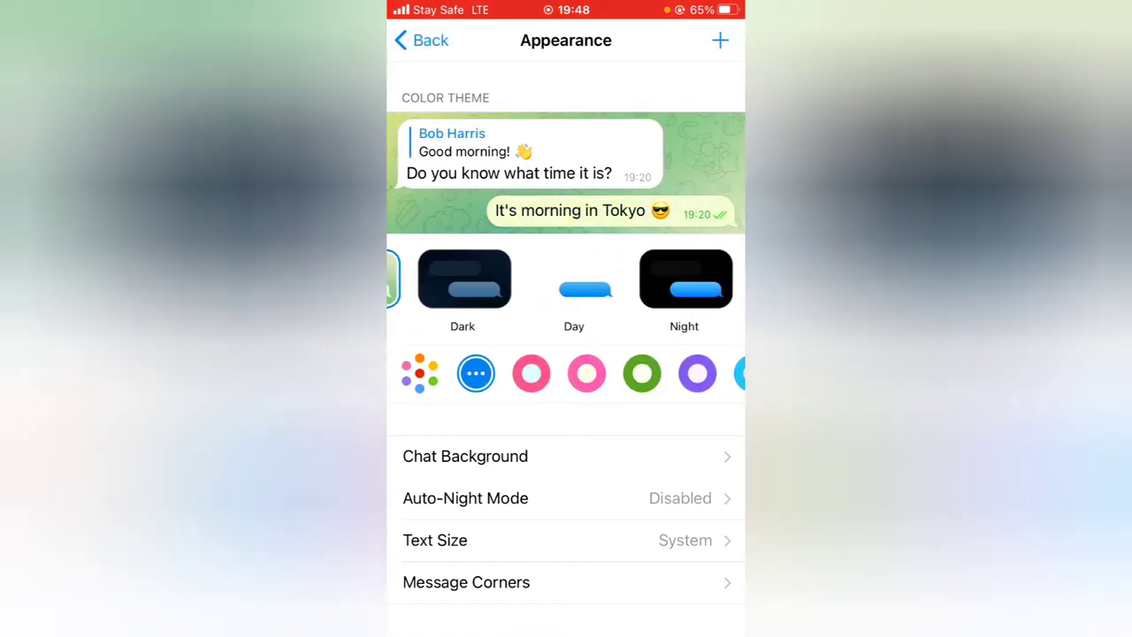
pyautogui.click(687, 279)
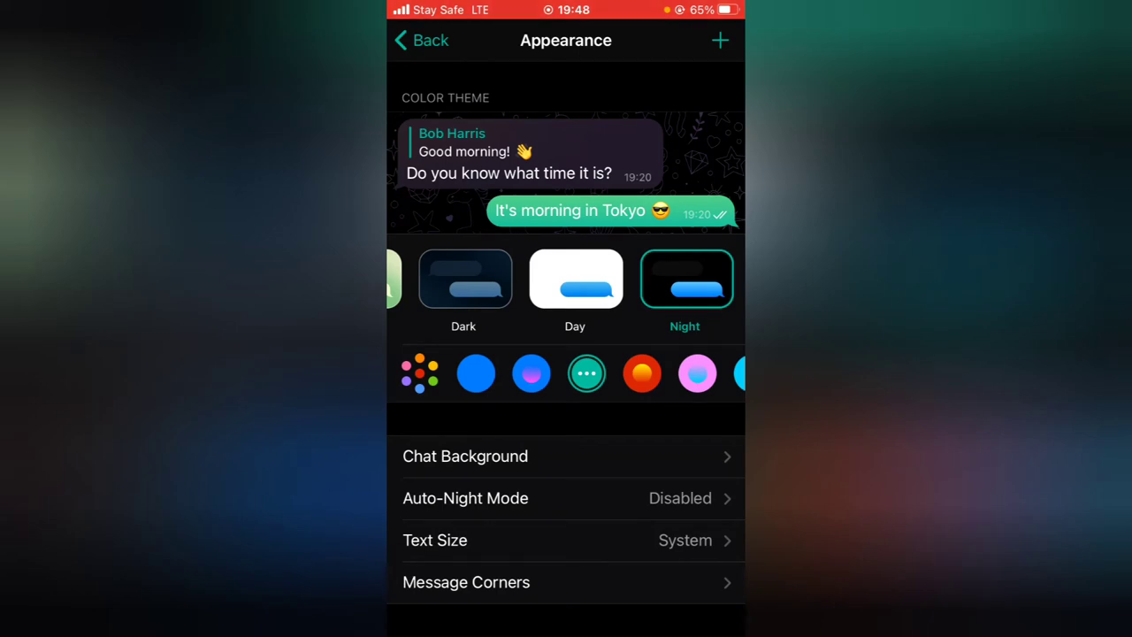
pyautogui.click(575, 279)
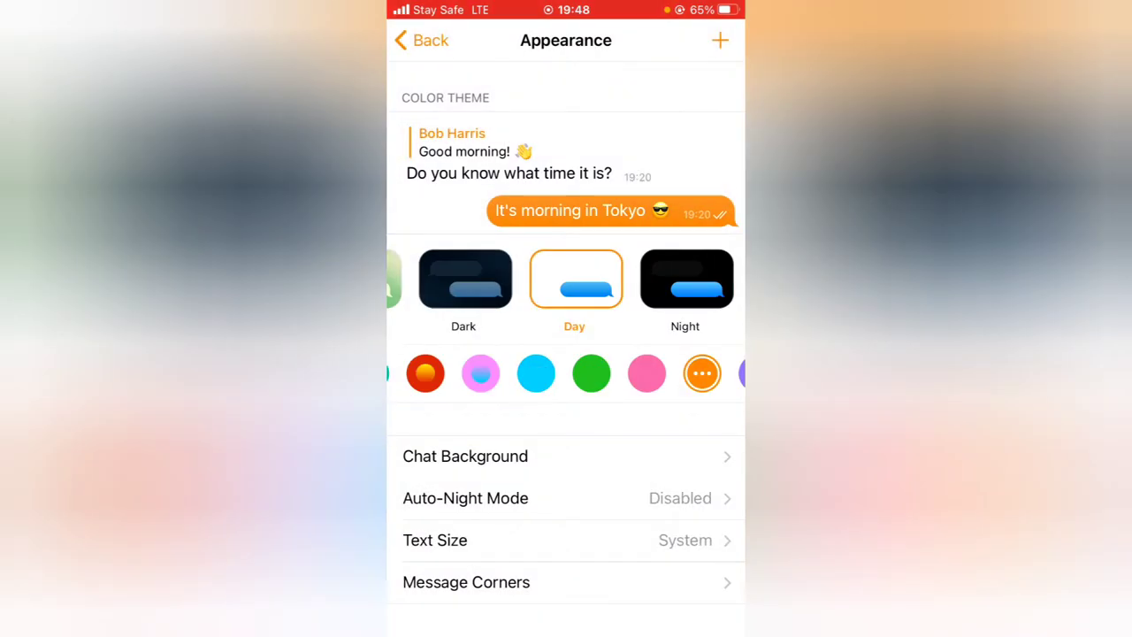
# - Try the green, pink and blue accents, then open options for the purple Arctic theme
pyautogui.moveTo(442, 373); pyautogui.dragTo(672, 372)
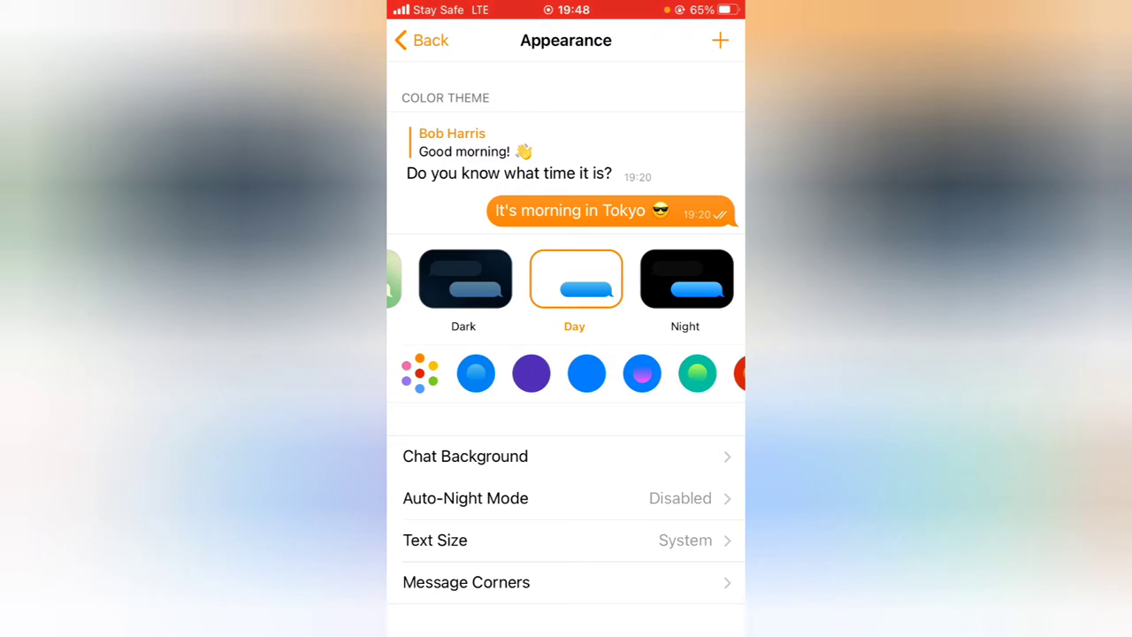
pyautogui.click(697, 373)
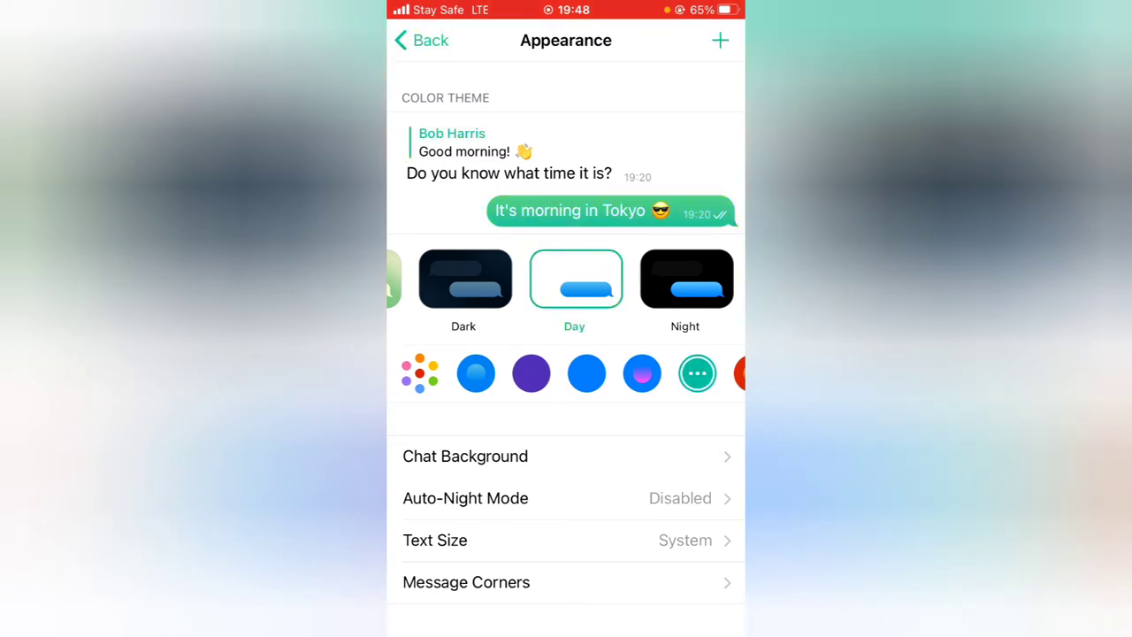
pyautogui.click(642, 372)
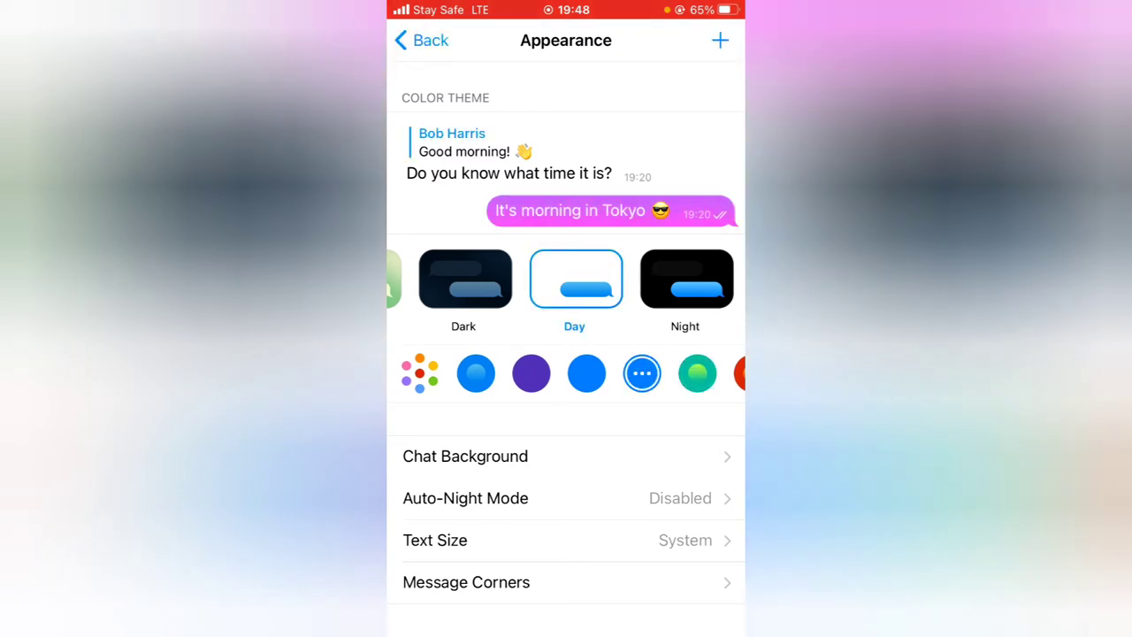
pyautogui.click(586, 373)
pyautogui.click(697, 373)
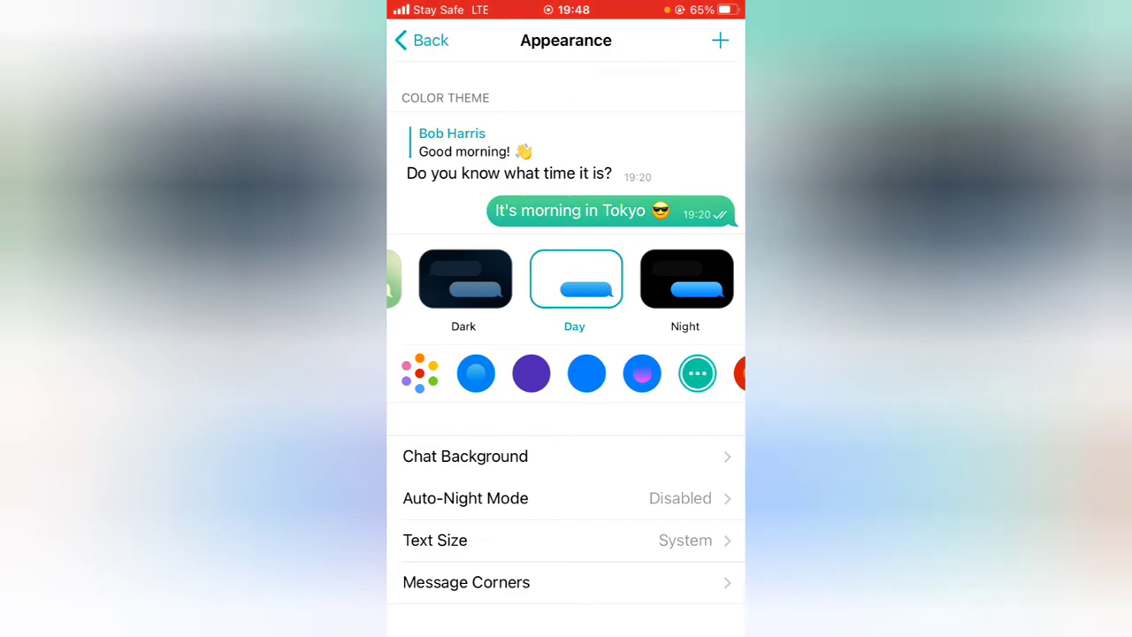
pyautogui.click(532, 373)
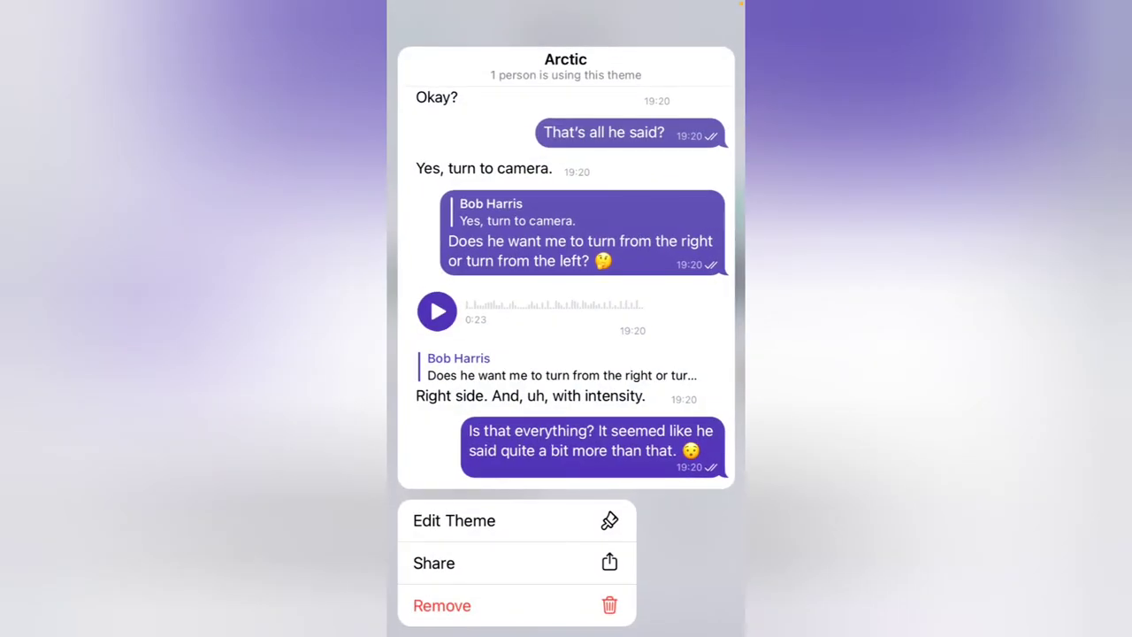
# - Close the Arctic preview and reselect Day with the pink bubble accent, opening its colour editor
pyautogui.click(689, 566)
pyautogui.click(532, 373)
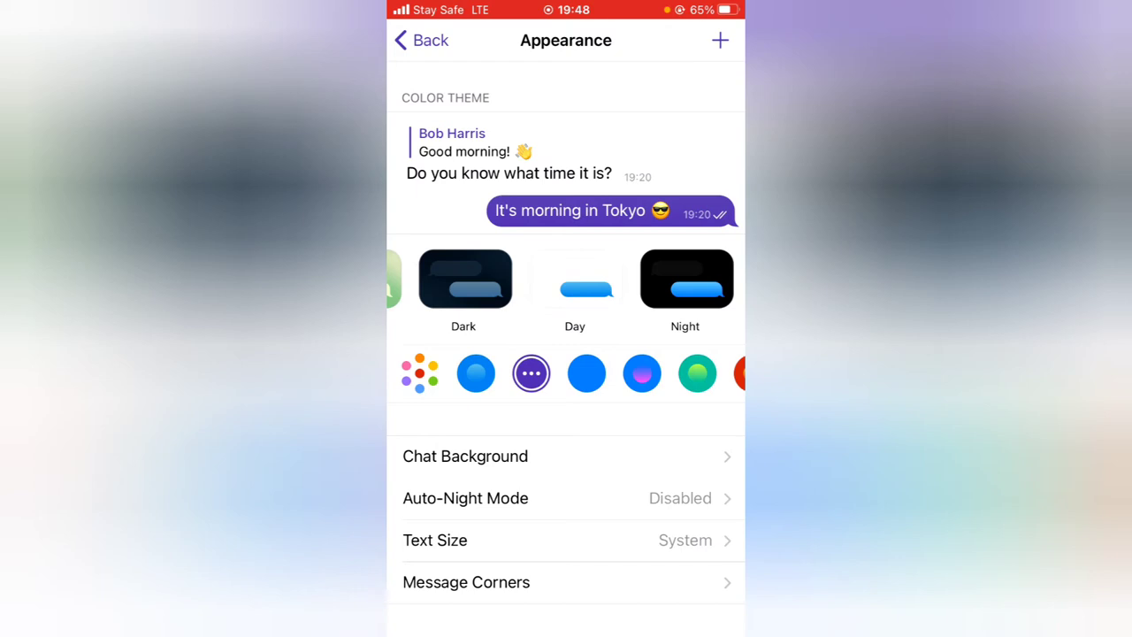
pyautogui.click(575, 278)
pyautogui.click(642, 372)
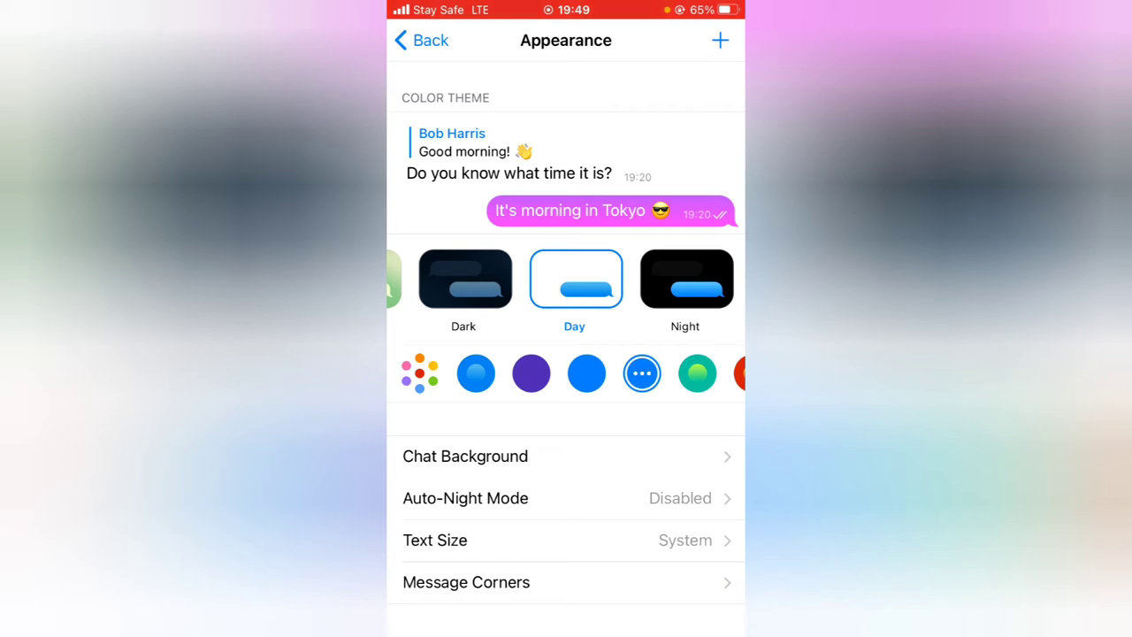
pyautogui.click(642, 372)
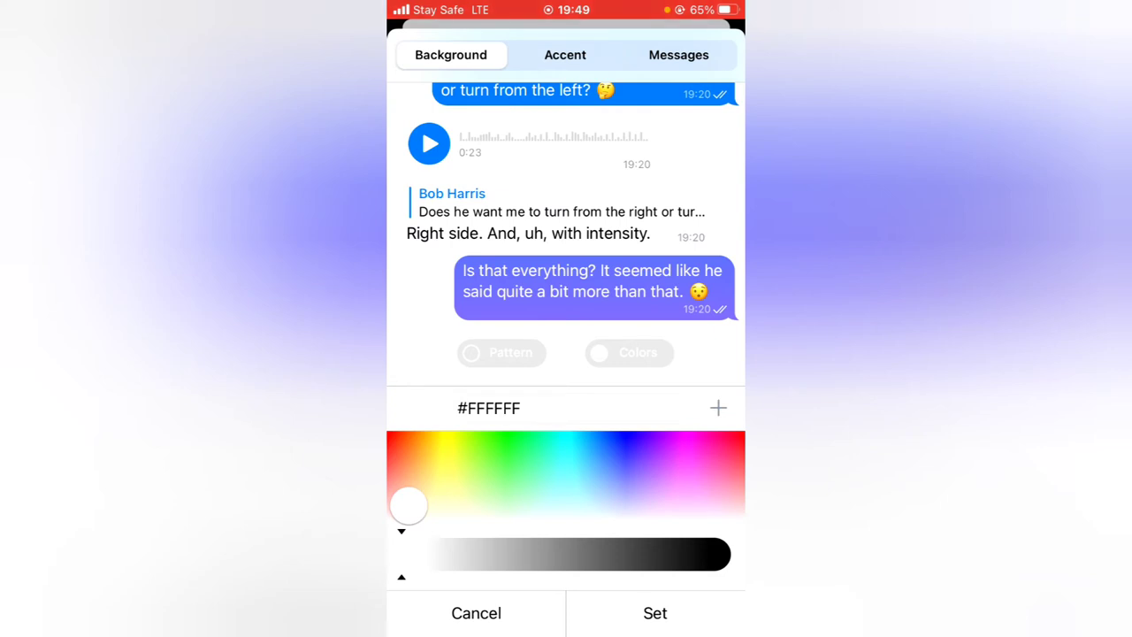
# - Add a background pattern with higher Pattern Intensity, then show the #FFFFFF background colour settings
pyautogui.click(502, 352)
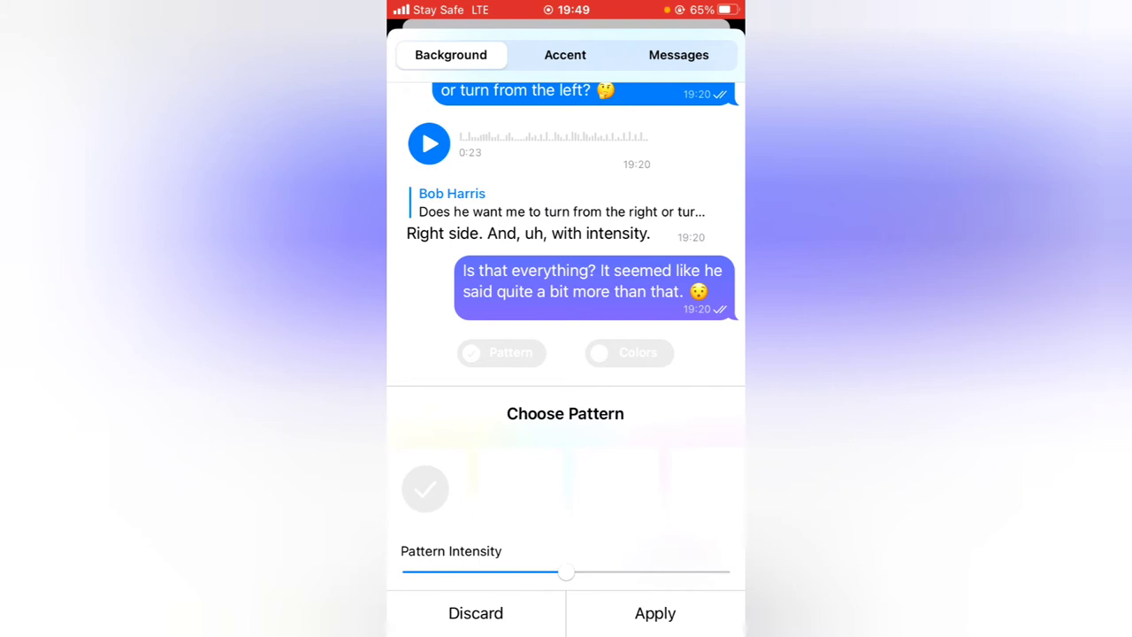
pyautogui.click(658, 489)
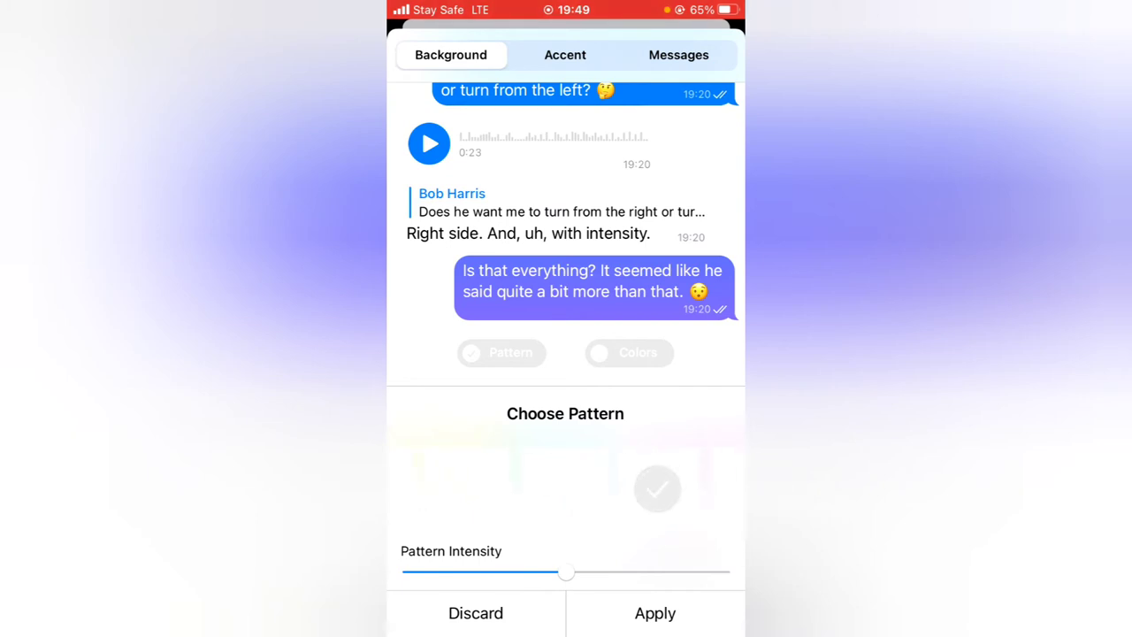
pyautogui.moveTo(566, 573); pyautogui.dragTo(674, 572)
pyautogui.hscroll(3, 566, 489)
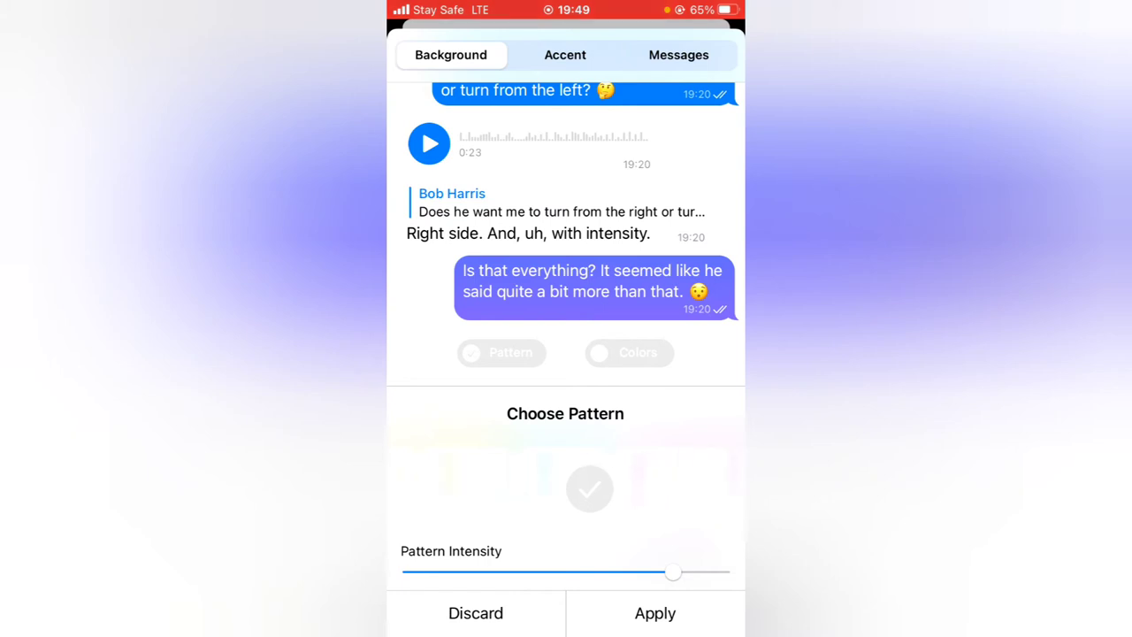
pyautogui.hscroll(-3, 566, 489)
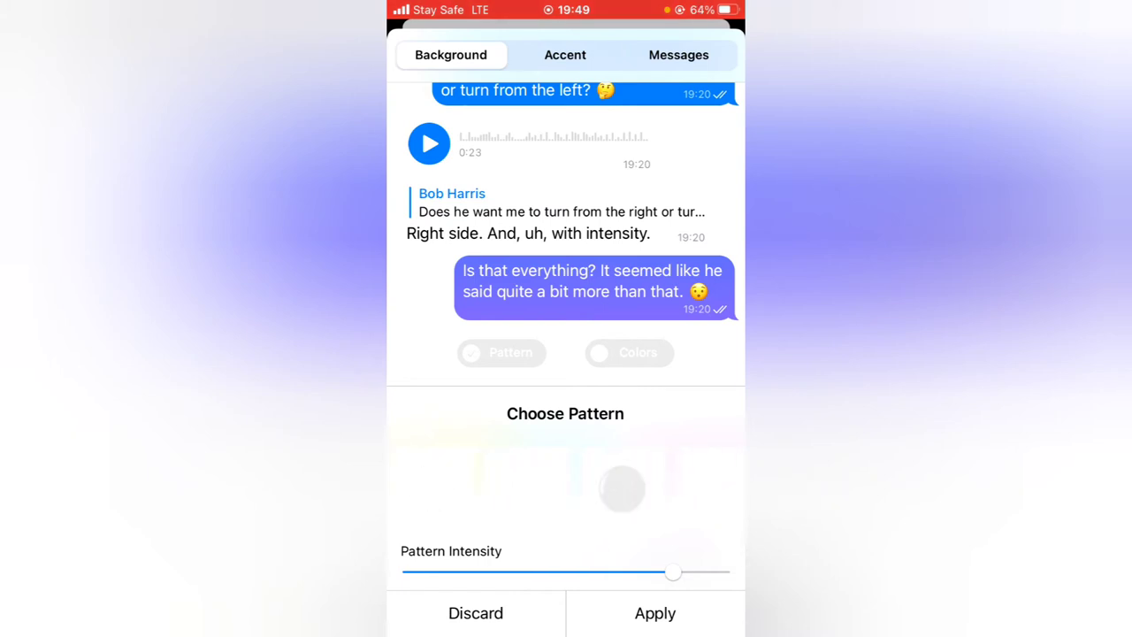
pyautogui.click(629, 352)
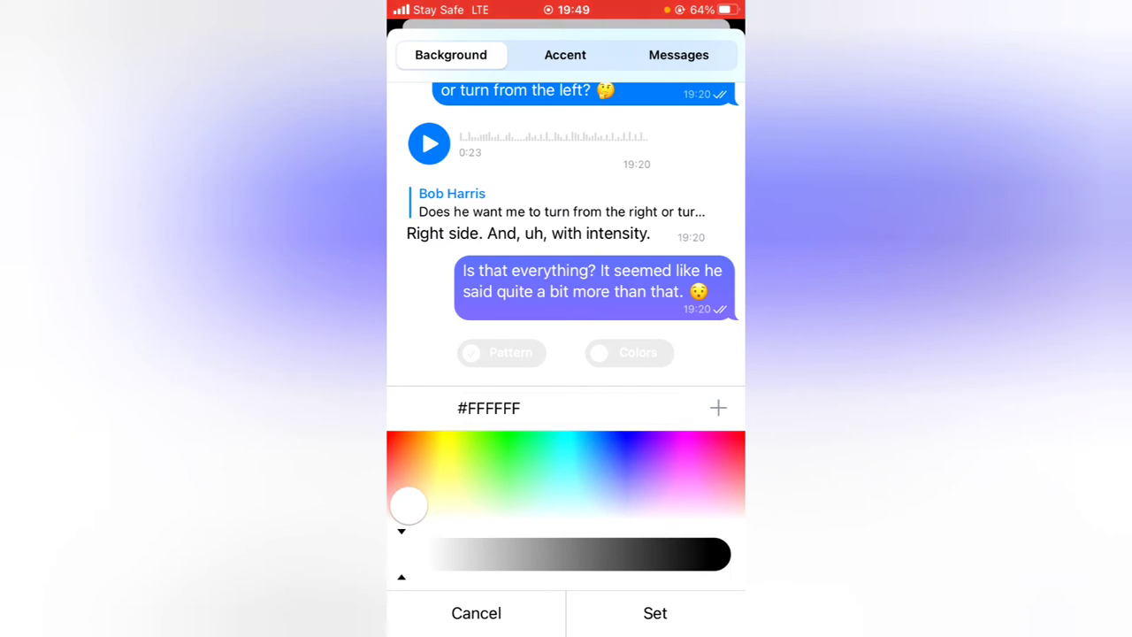
# - Replace the aqua bubble colours with a two-colour gradient starting at salmon pink #FF9EA5
pyautogui.click(678, 55)
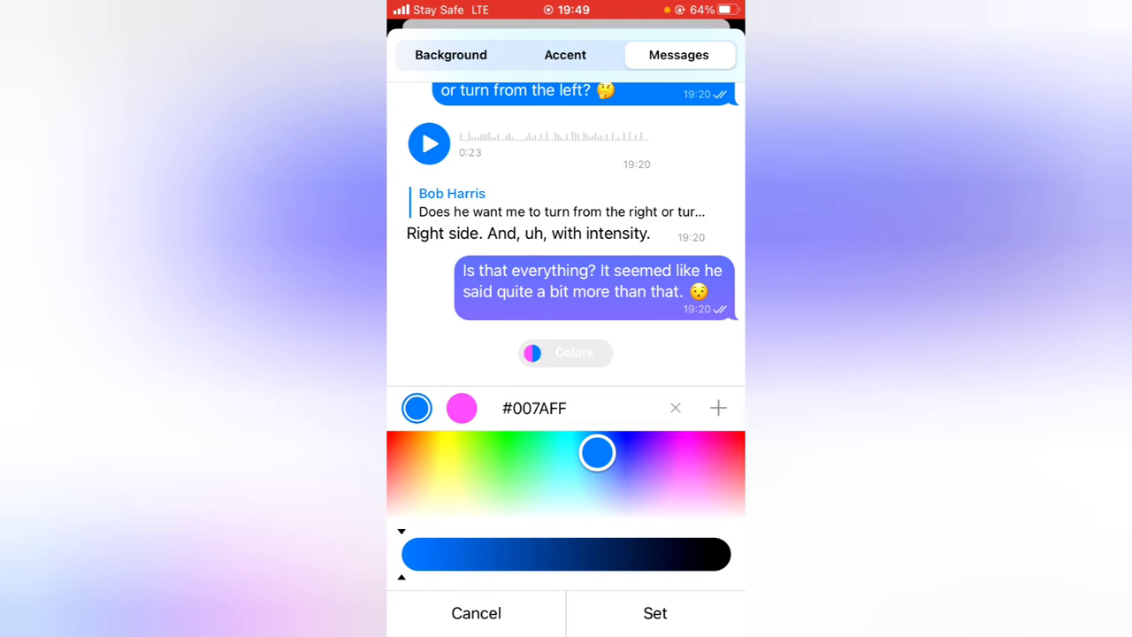
pyautogui.moveTo(597, 453)
pyautogui.mouseDown()
pyautogui.moveTo(624, 428)
pyautogui.moveTo(639, 445)
pyautogui.moveTo(642, 484)
pyautogui.moveTo(713, 445)
pyautogui.moveTo(718, 482)
pyautogui.moveTo(533, 442)
pyautogui.moveTo(523, 503)
pyautogui.moveTo(602, 445)
pyautogui.moveTo(543, 463)
pyautogui.moveTo(544, 478)
pyautogui.mouseUp()
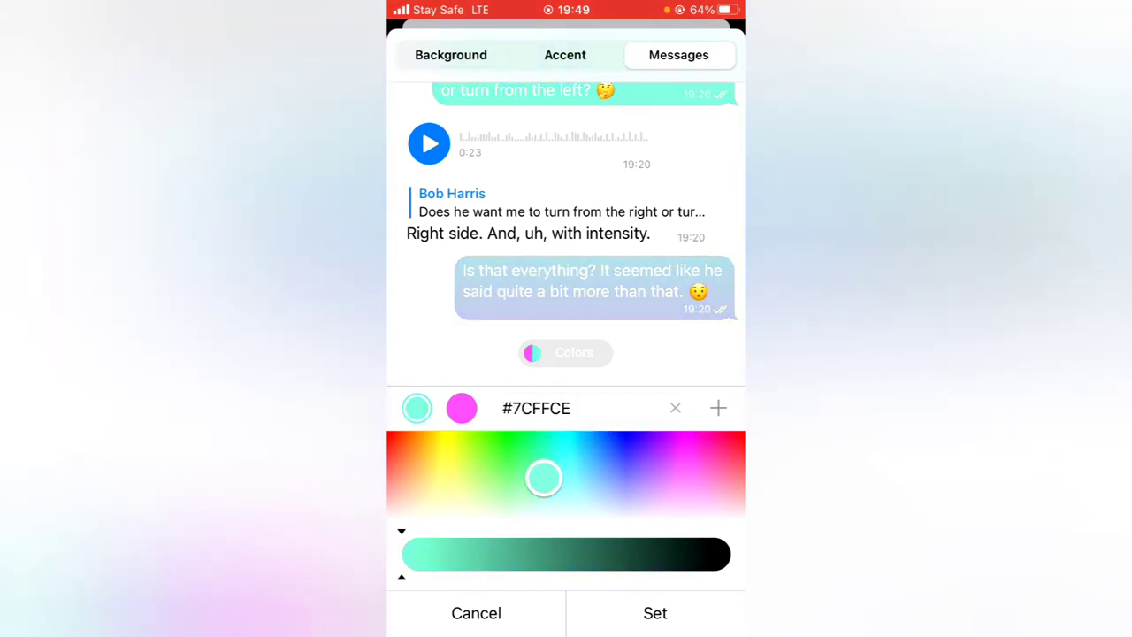
pyautogui.click(675, 407)
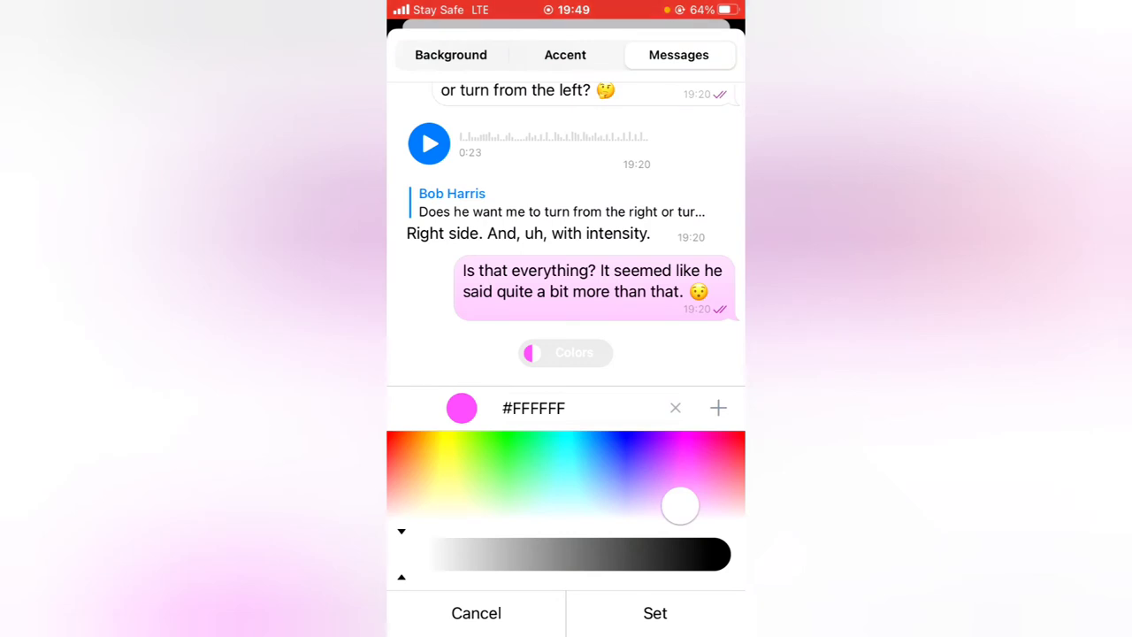
pyautogui.click(718, 408)
pyautogui.moveTo(692, 462)
pyautogui.mouseDown()
pyautogui.moveTo(728, 443)
pyautogui.moveTo(724, 492)
pyautogui.mouseUp()
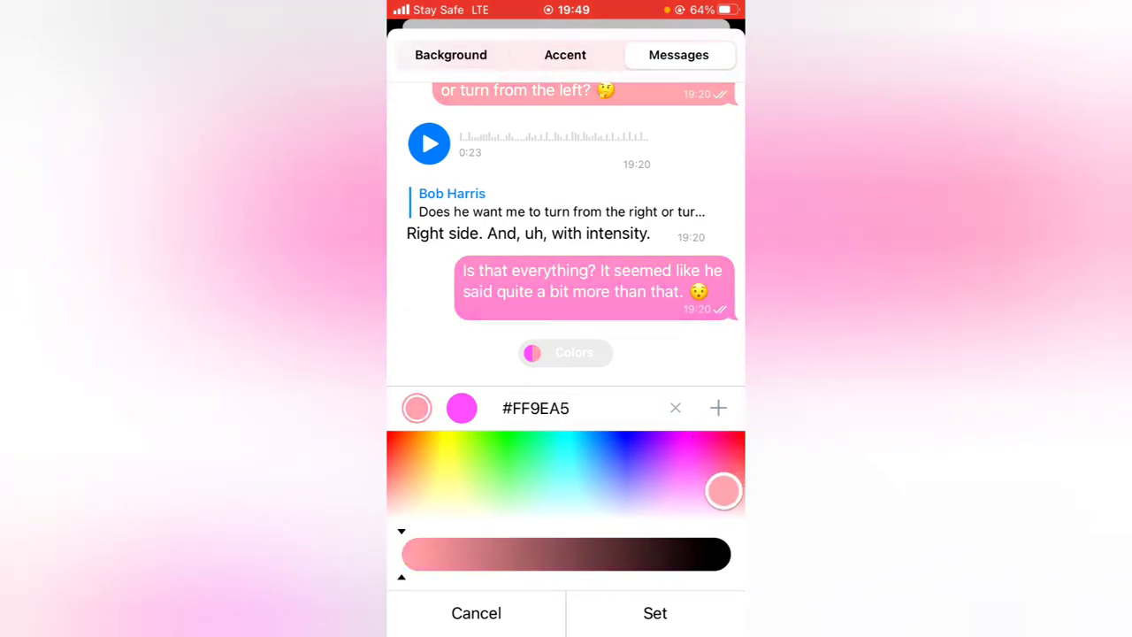
# - Change the accent to pale green, lower the background Pattern Intensity, and apply the theme
pyautogui.click(566, 55)
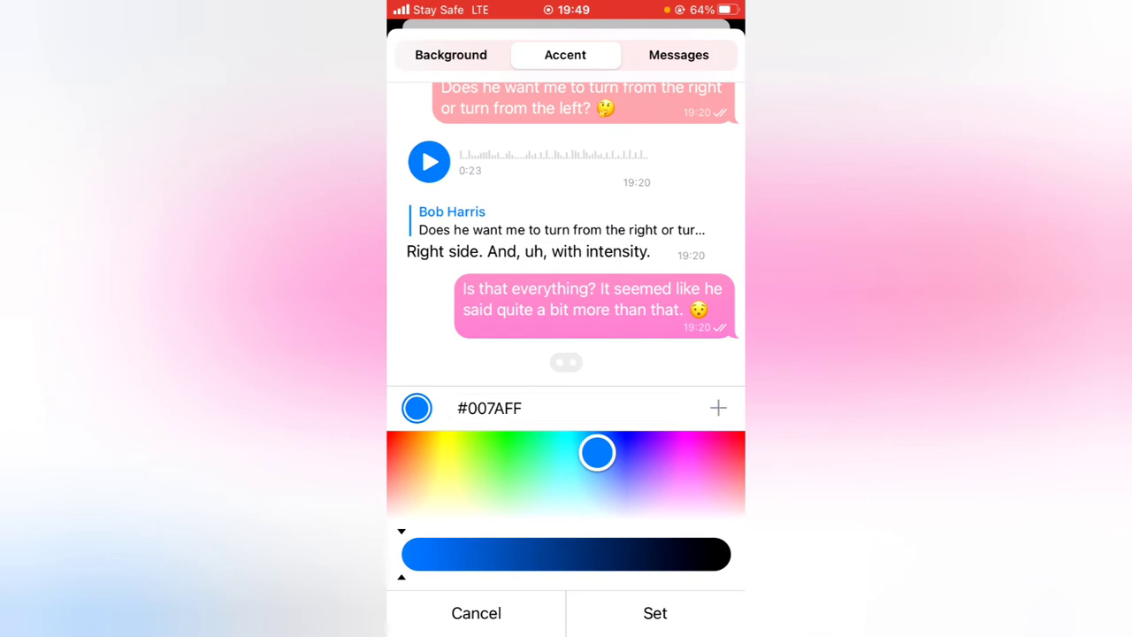
pyautogui.moveTo(597, 453)
pyautogui.mouseDown()
pyautogui.moveTo(645, 448)
pyautogui.moveTo(631, 490)
pyautogui.moveTo(510, 480)
pyautogui.moveTo(510, 506)
pyautogui.mouseUp()
pyautogui.click(451, 54)
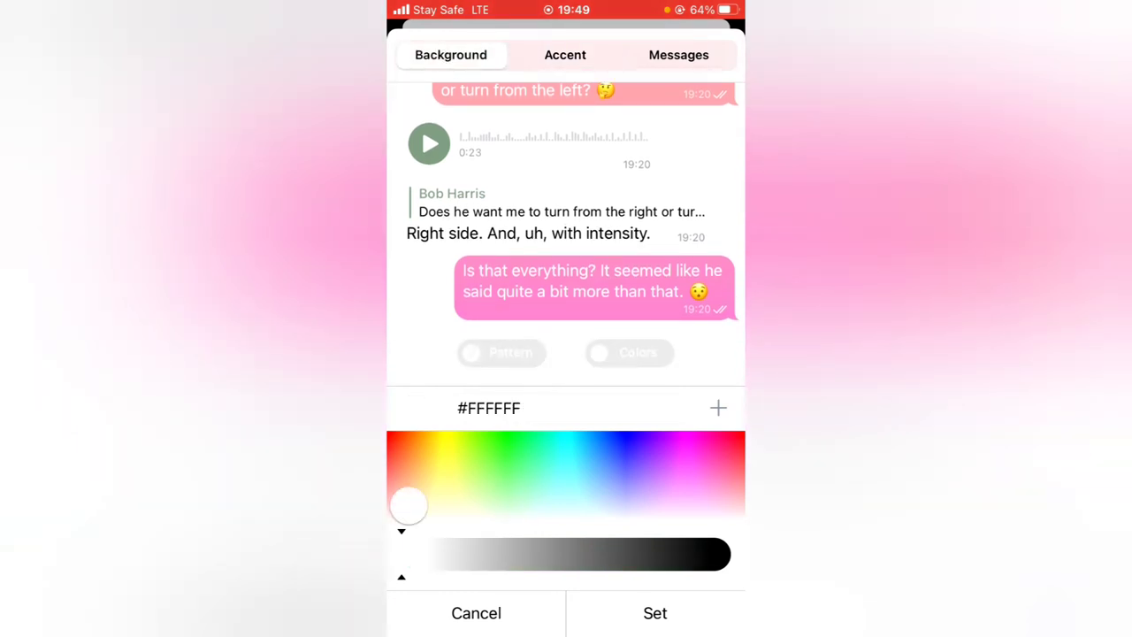
pyautogui.click(502, 352)
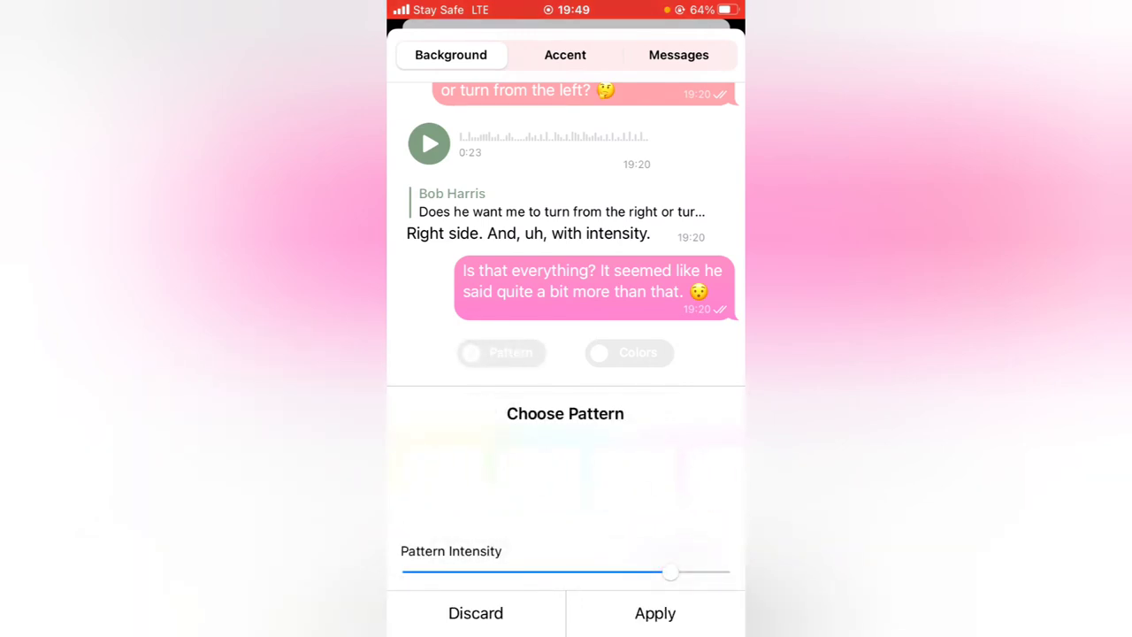
pyautogui.moveTo(671, 572); pyautogui.dragTo(480, 573)
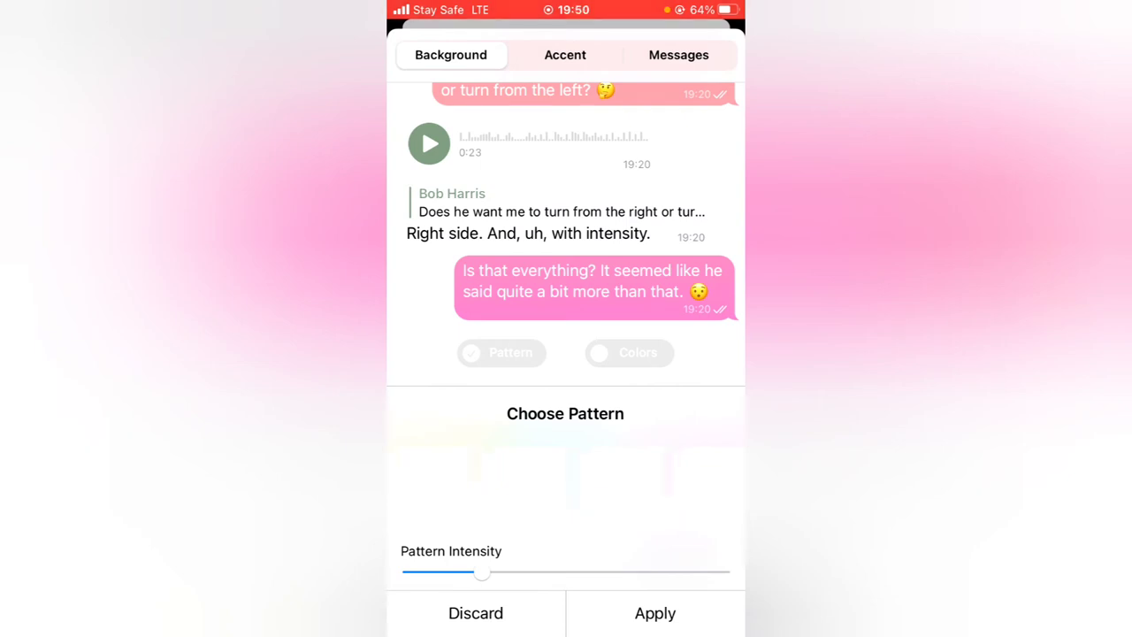
pyautogui.moveTo(690, 489); pyautogui.dragTo(522, 489)
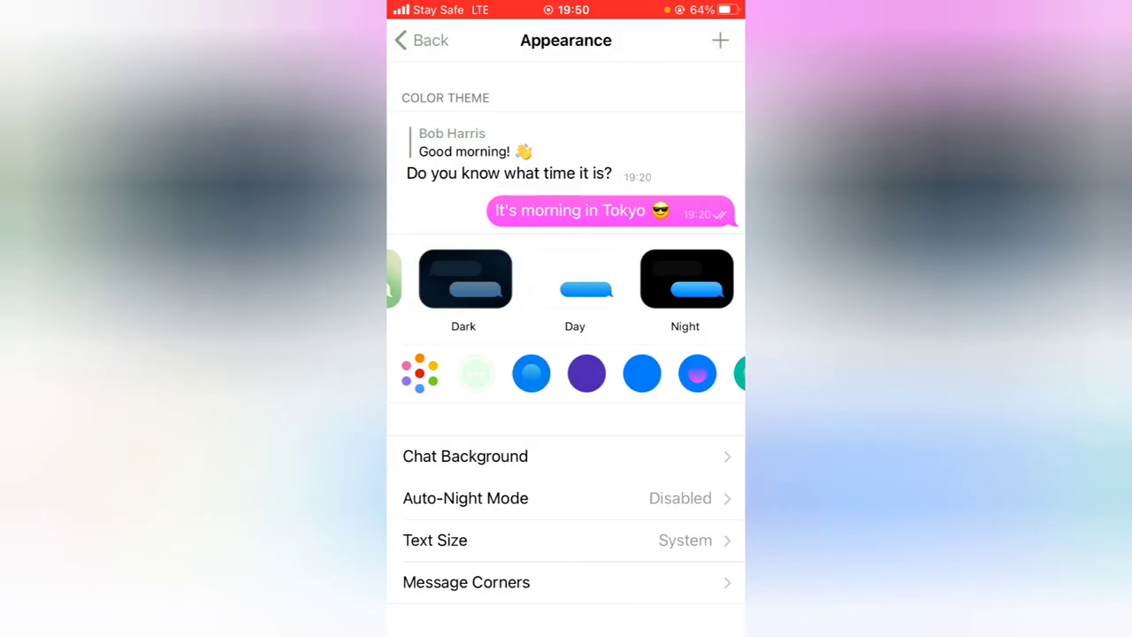
# - Return to the Chats list and preview the Bk New 2021 and Banano Official Group chats
pyautogui.click(423, 40)
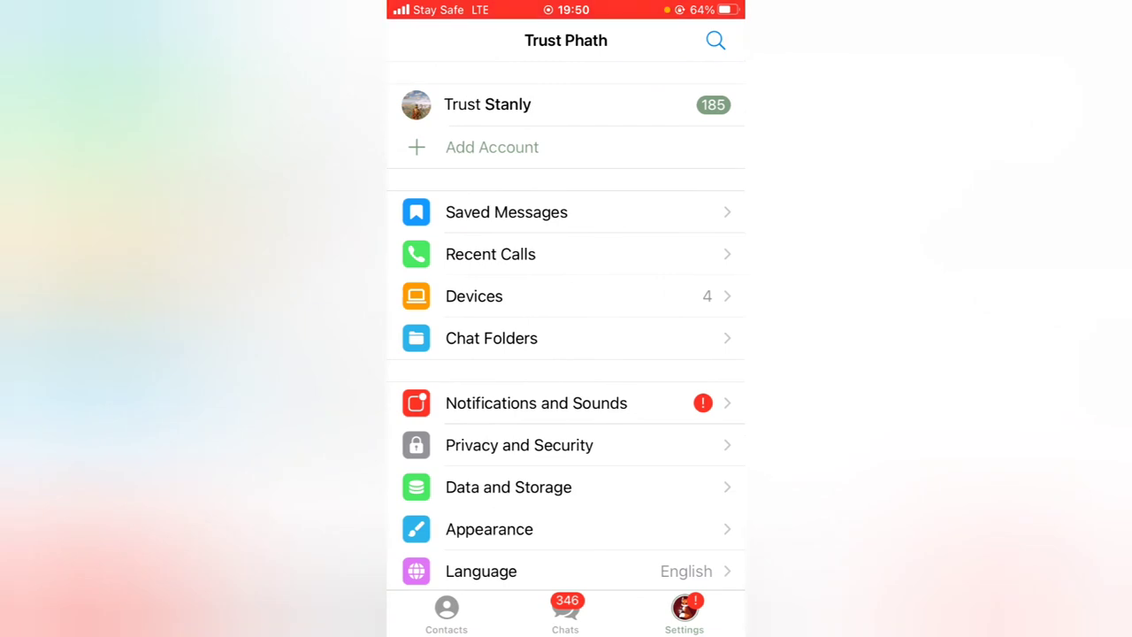
pyautogui.click(565, 610)
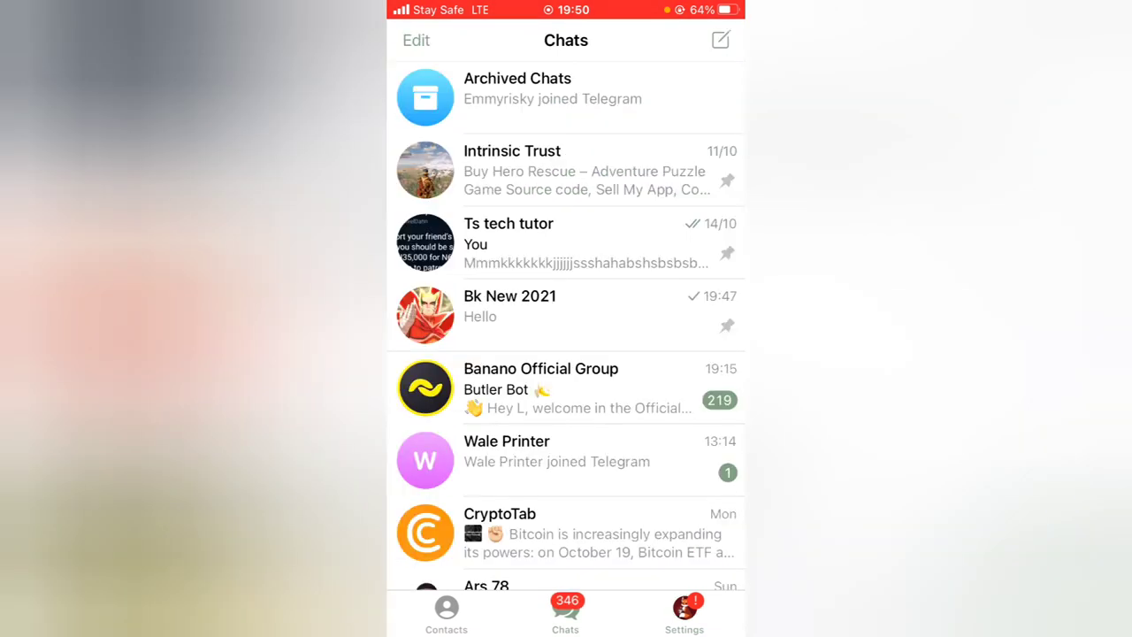
pyautogui.rightClick(509, 314)
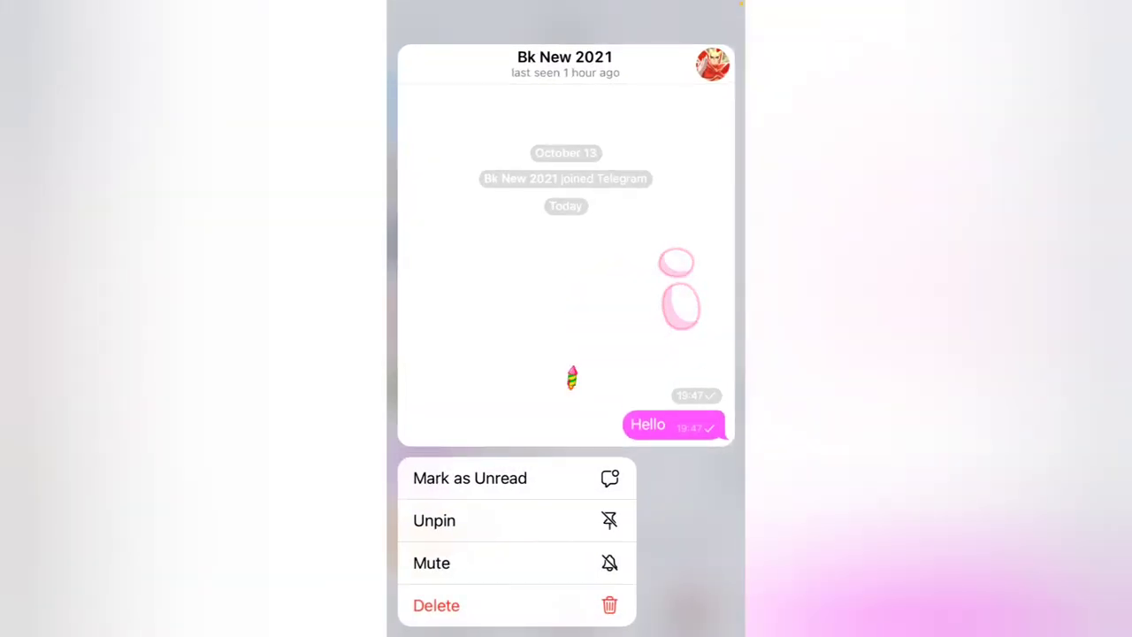
pyautogui.click(690, 540)
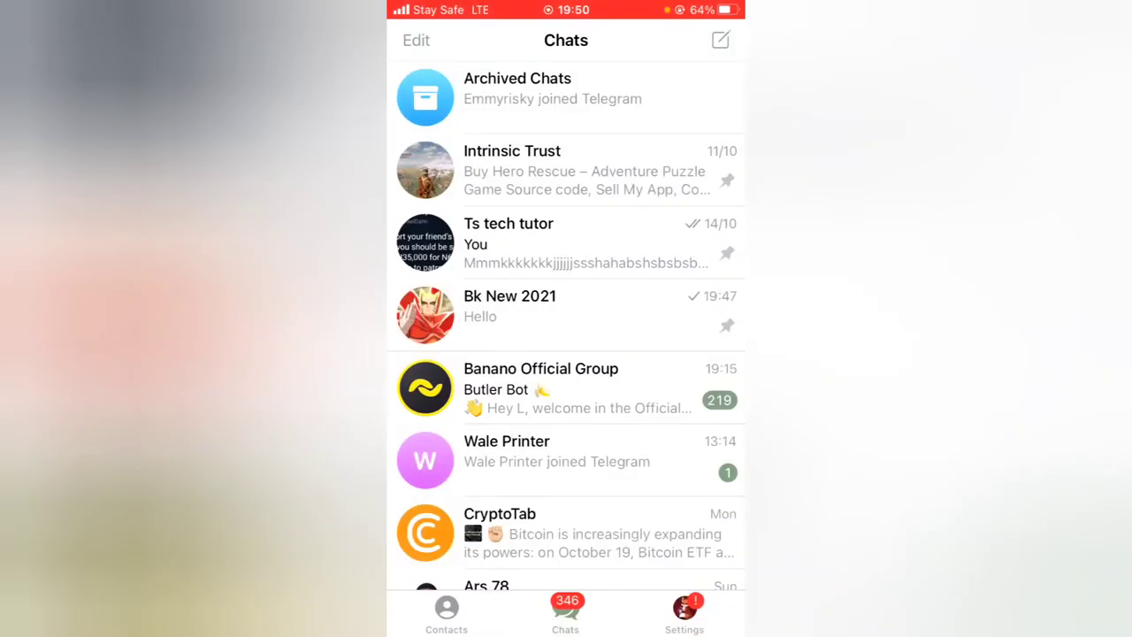
pyautogui.rightClick(566, 399)
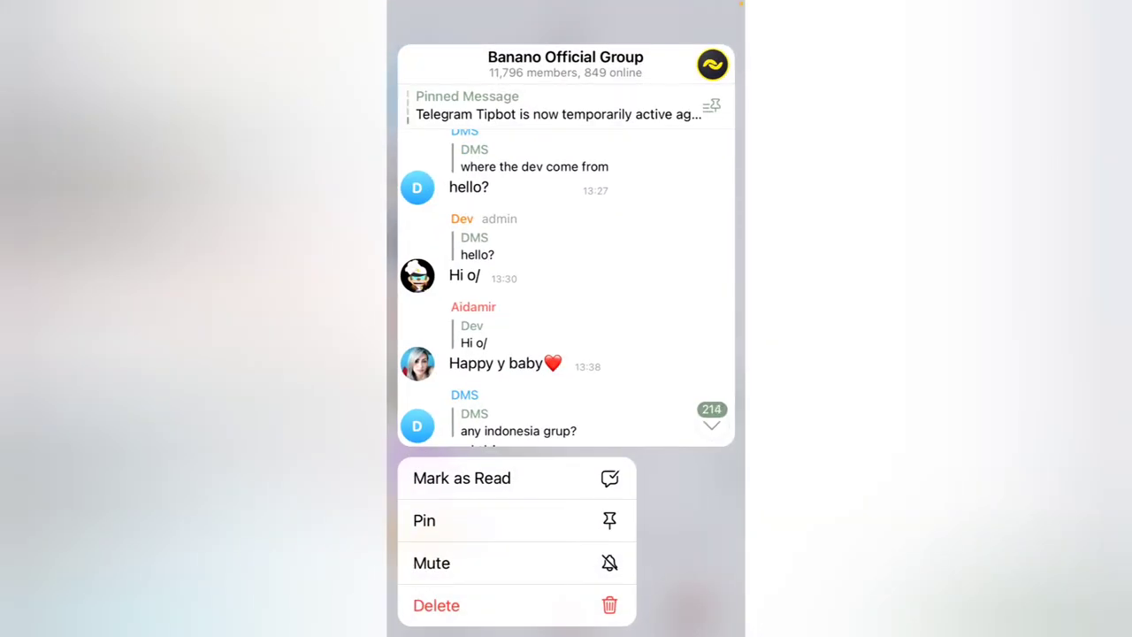
pyautogui.click(690, 540)
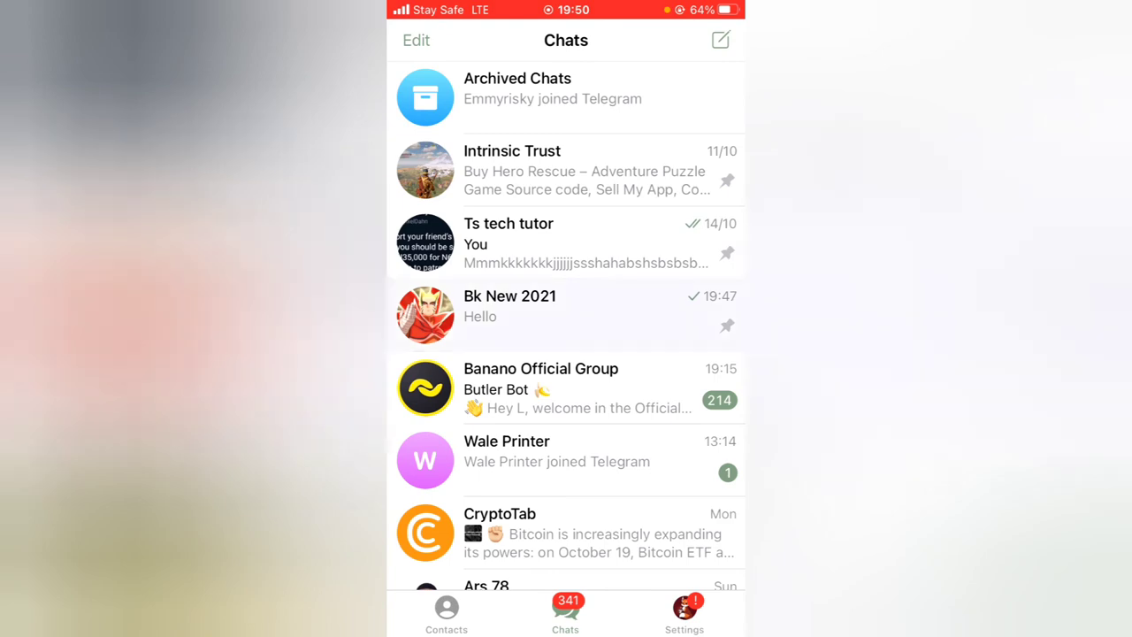
# - Send 'Hello' in Bk New 2021, then view Ts tech tutor with its pink-gradient bubbles
pyautogui.click(509, 314)
pyautogui.click(472, 615)
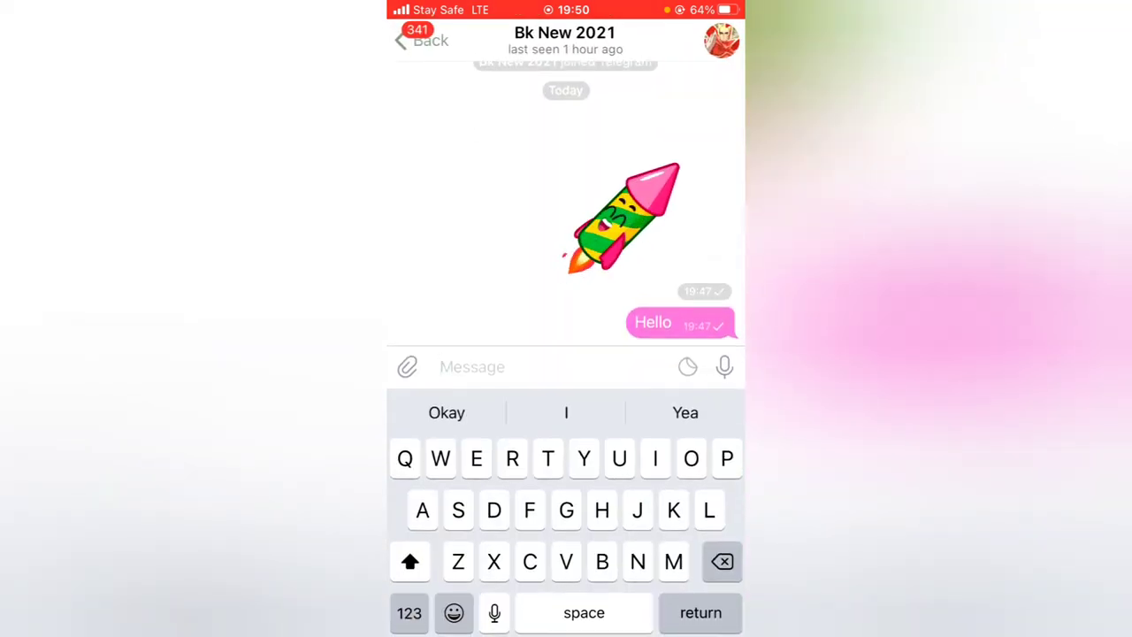
pyautogui.write('Hello')
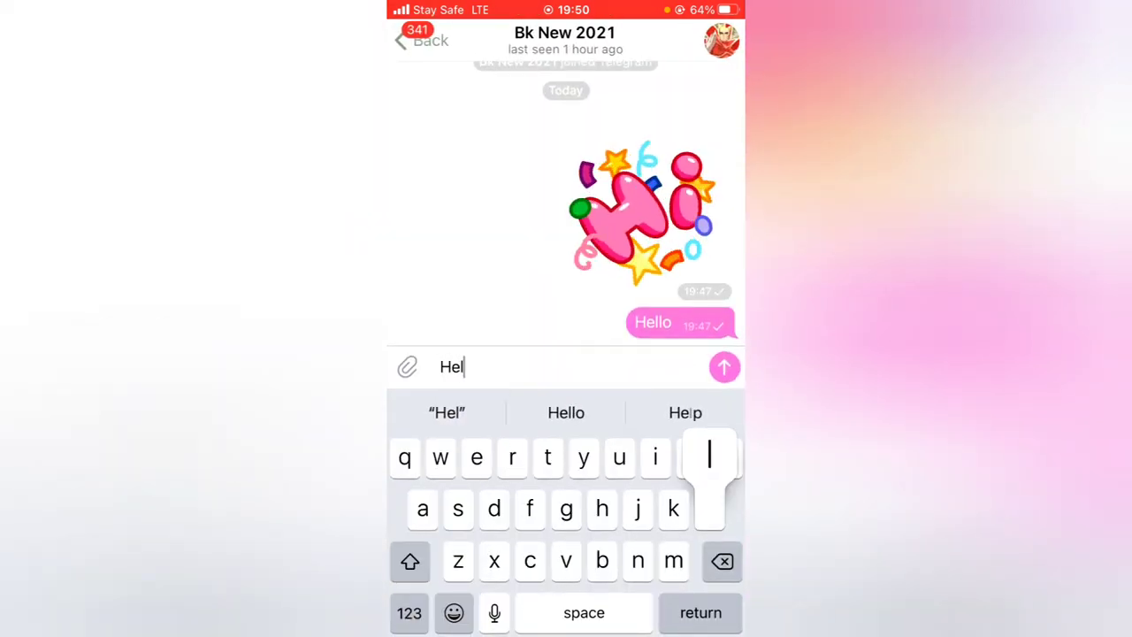
pyautogui.press('Return')
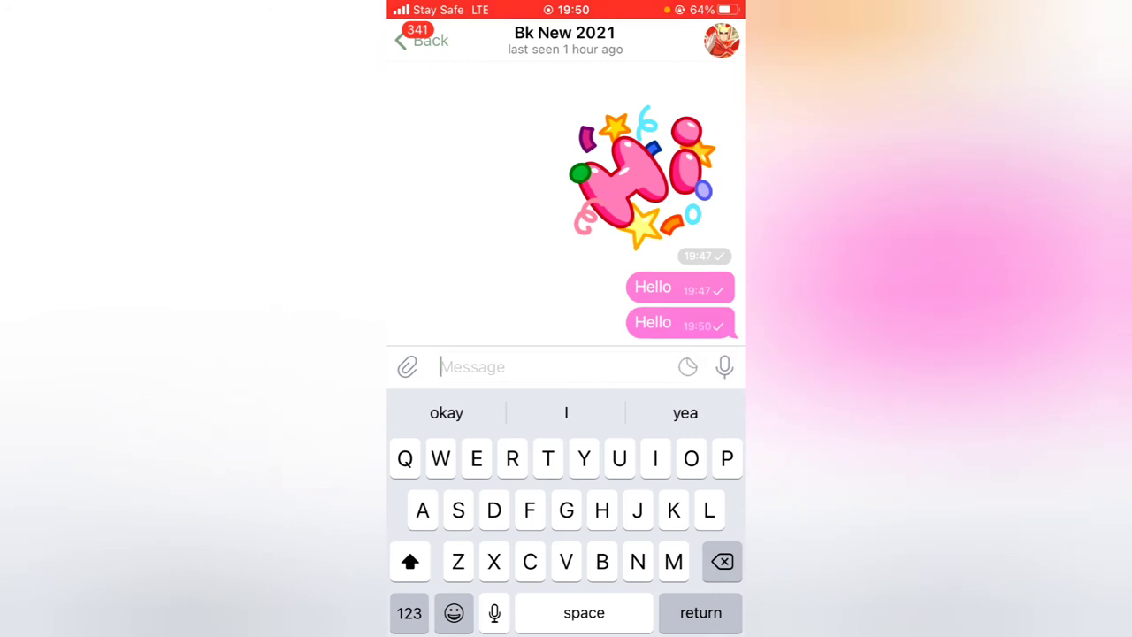
pyautogui.click(423, 39)
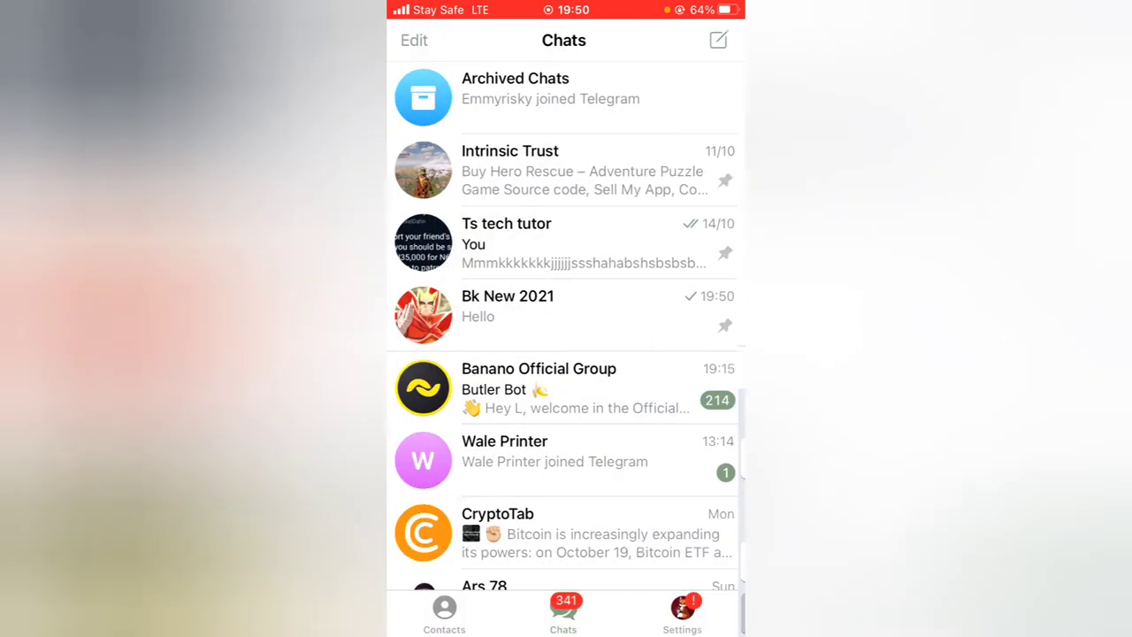
pyautogui.click(566, 243)
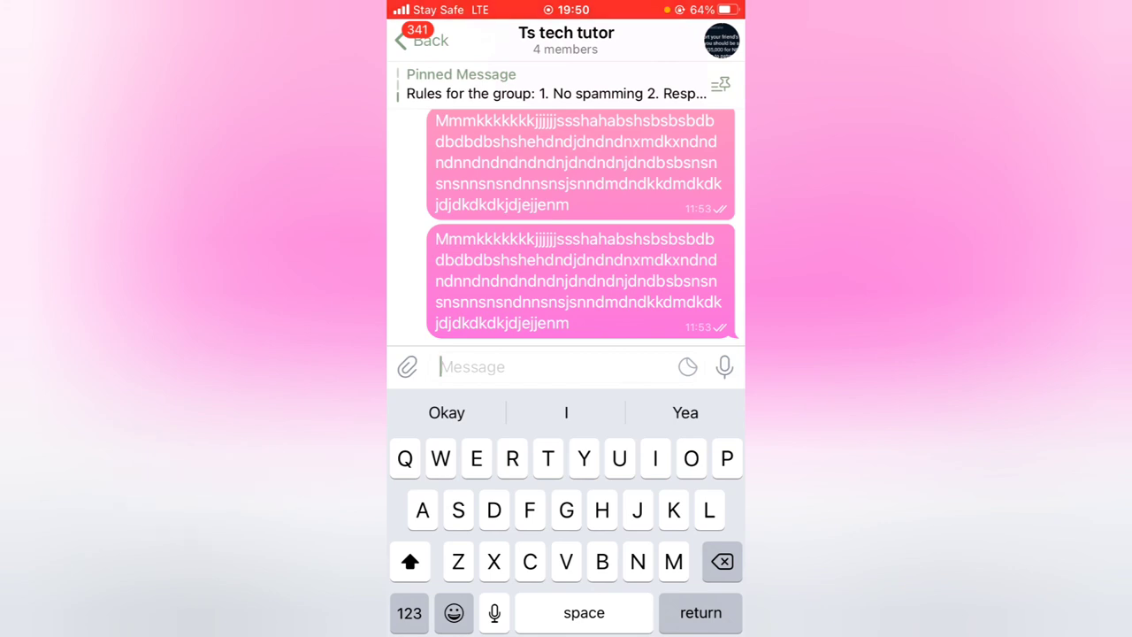
# - Leave the Ts tech tutor group for the Chats list
pyautogui.click(423, 40)
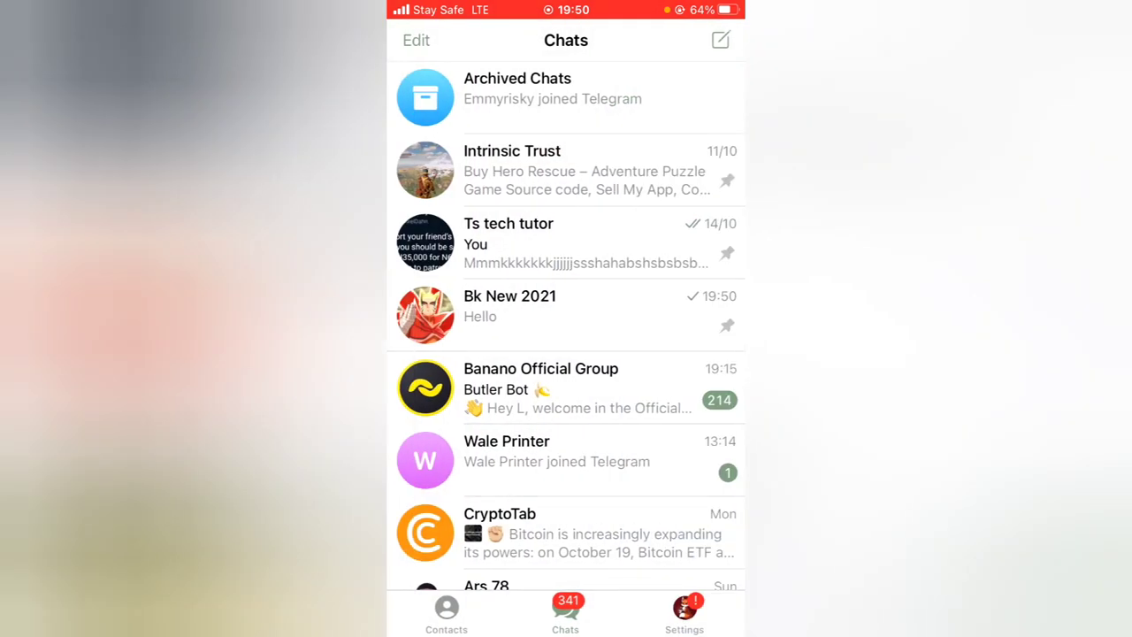